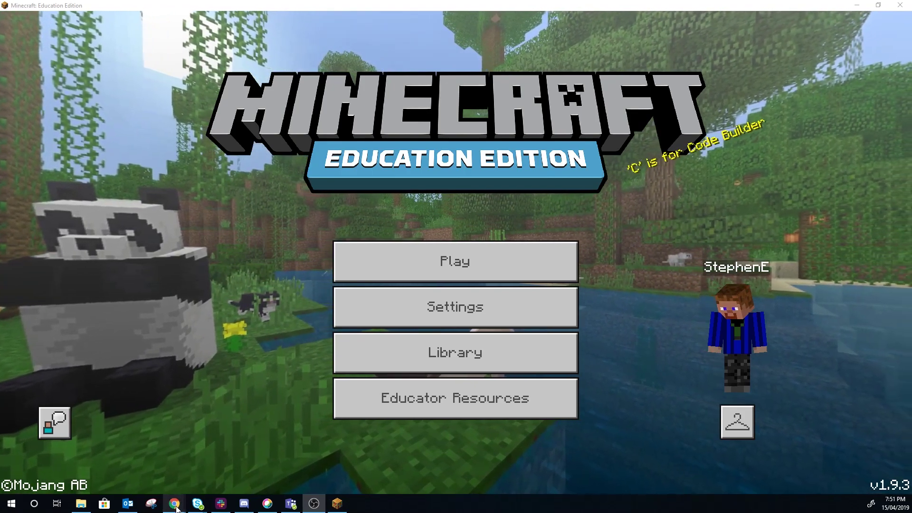
left_click(176, 509)
left_click(661, 463)
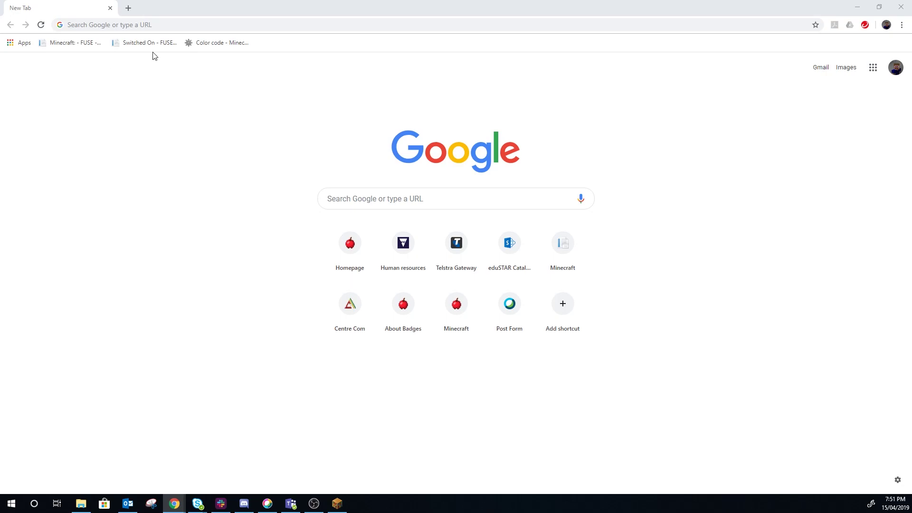
left_click(164, 24)
type("http://bit.ly/EduElfieCMP")
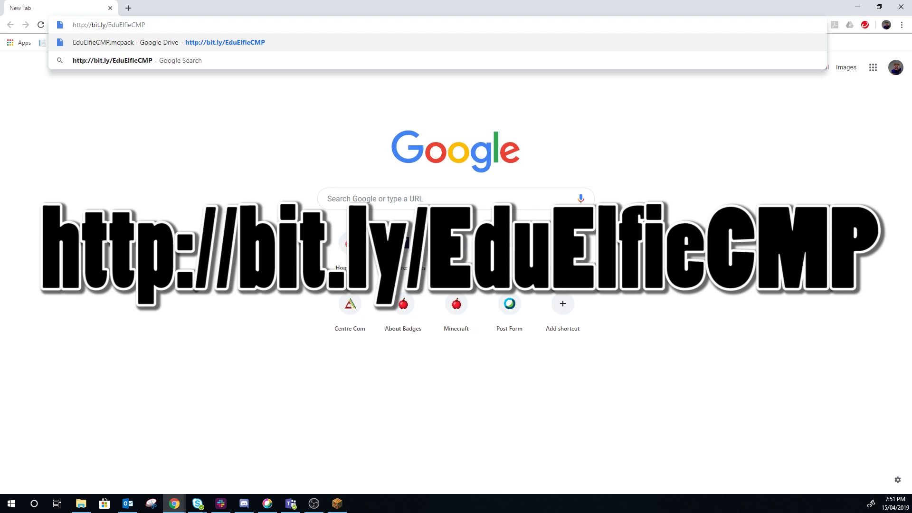
key("Return")
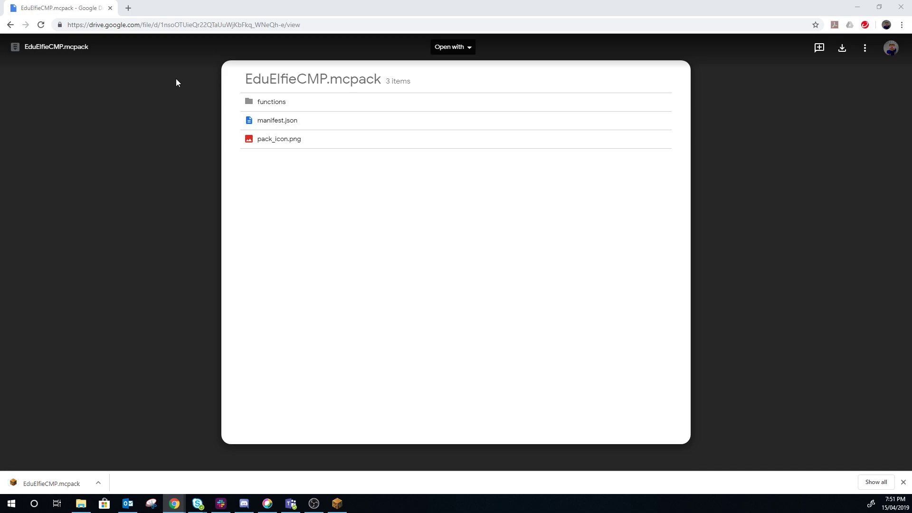
left_click(129, 8)
type("http://bit.ly/EduElfieCMPCommands")
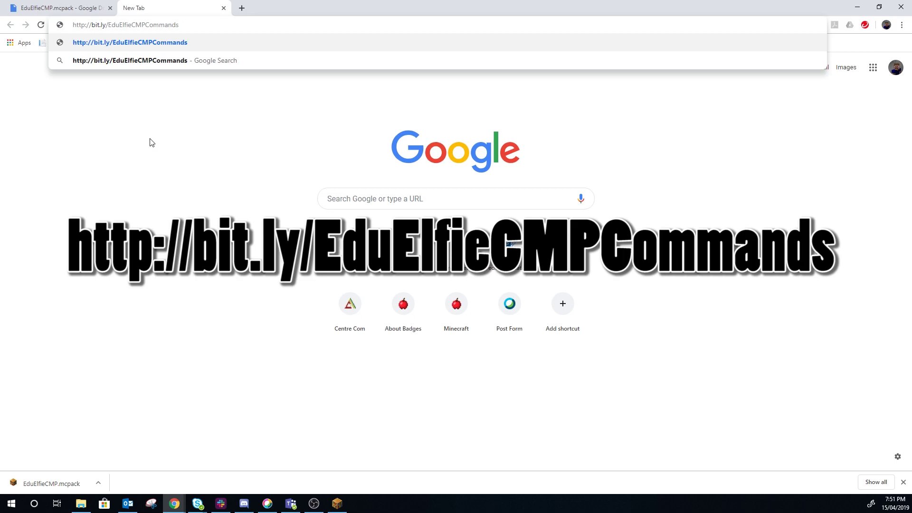
key("Return")
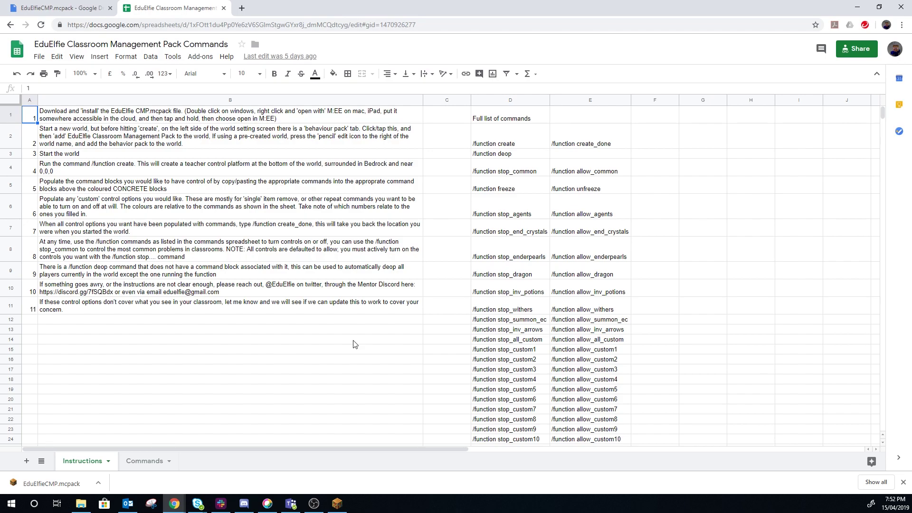
Close the pack's Google Drive page and import the downloaded EduElfieCMP.mcpack into Minecraft: Education Edition
left_click(110, 8)
left_click(82, 487)
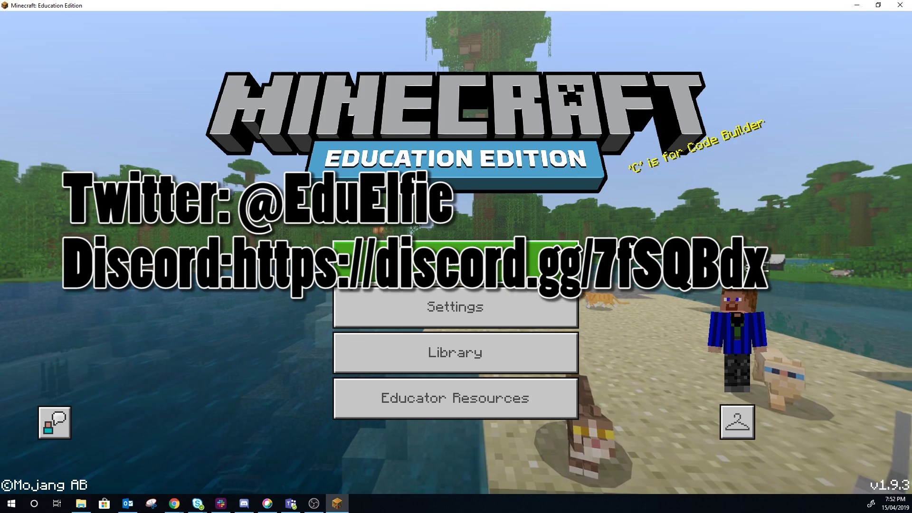
Start setting up a new Minecraft world from scratch, without using a template
left_click(455, 264)
left_click(449, 120)
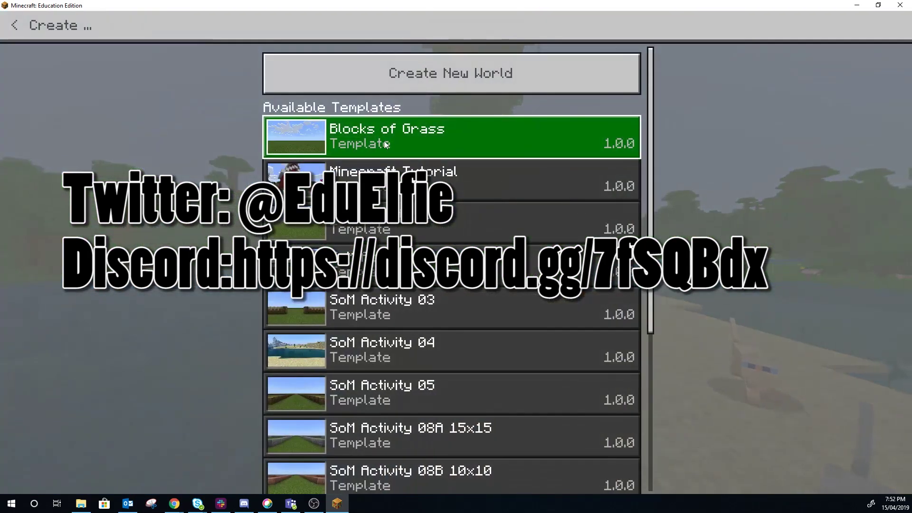
left_click(443, 83)
left_click(489, 446)
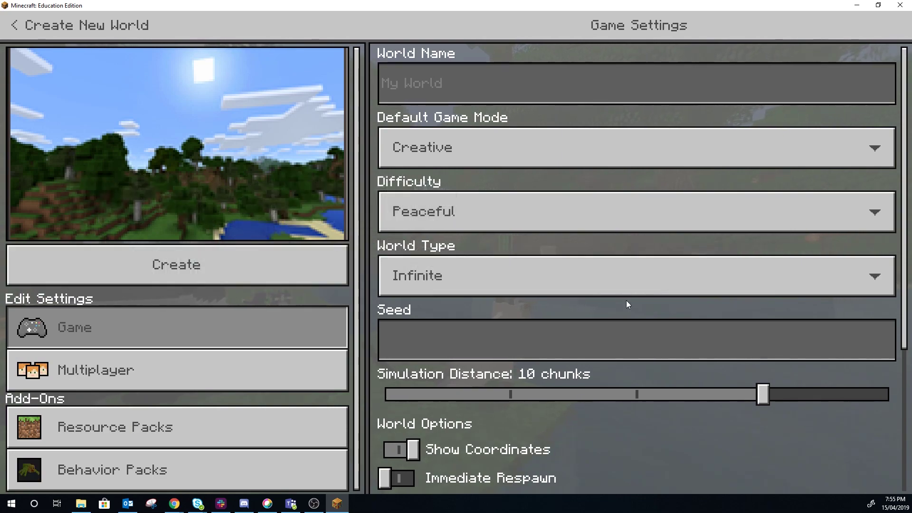
Turn on Always Day and Show Classroom Settings for the new world
scroll(626, 300, "down", 5)
left_click(401, 381)
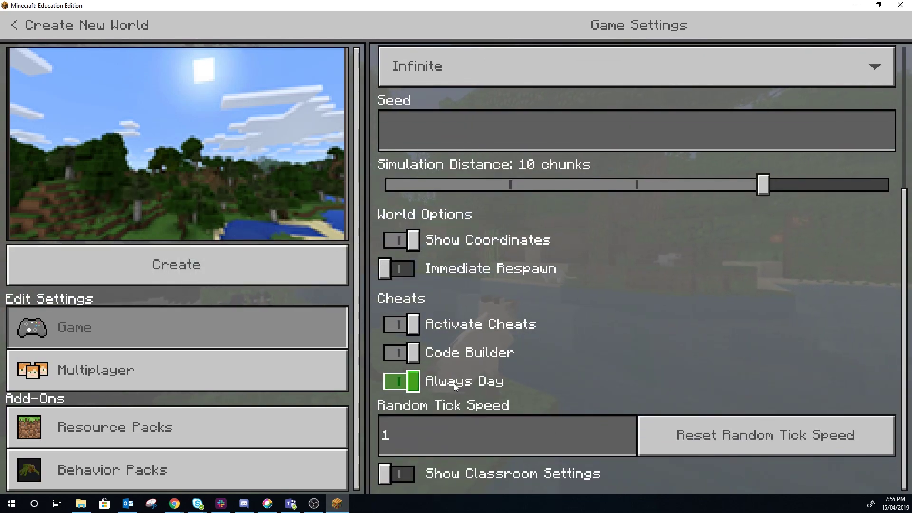
left_click(403, 473)
scroll(682, 329, "down", 3)
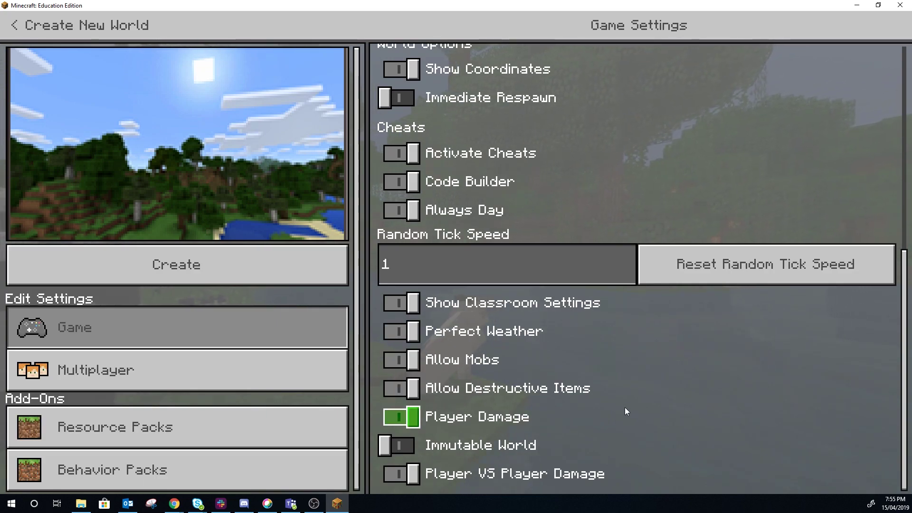
Activate the EduElfie Classroom Management behavior pack and create the world
left_click(201, 471)
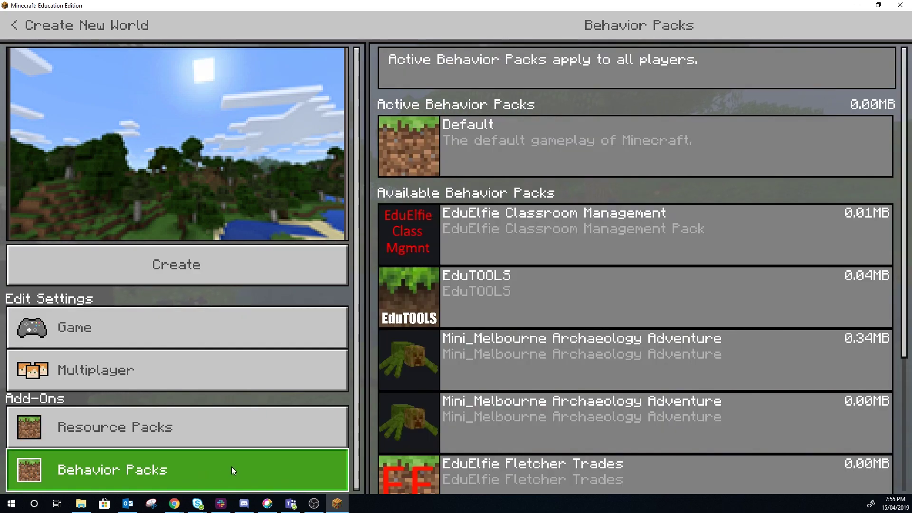
left_click(590, 230)
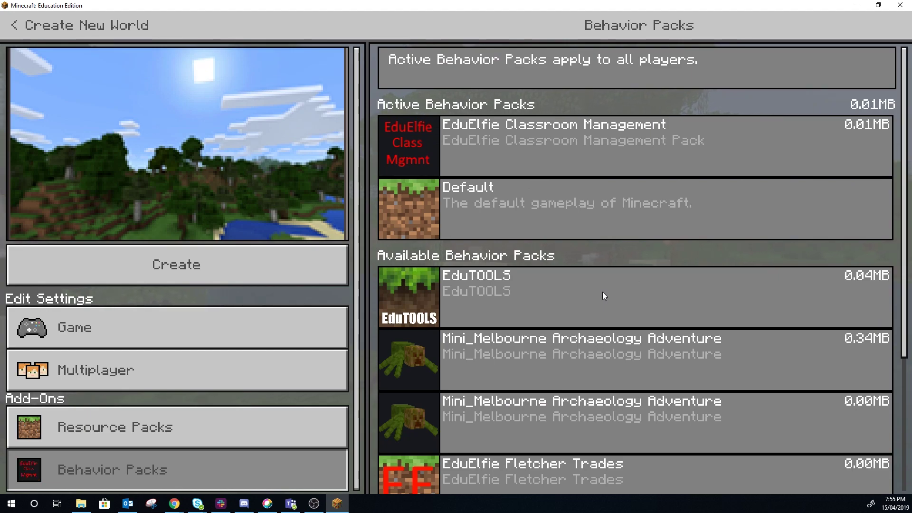
left_click(227, 256)
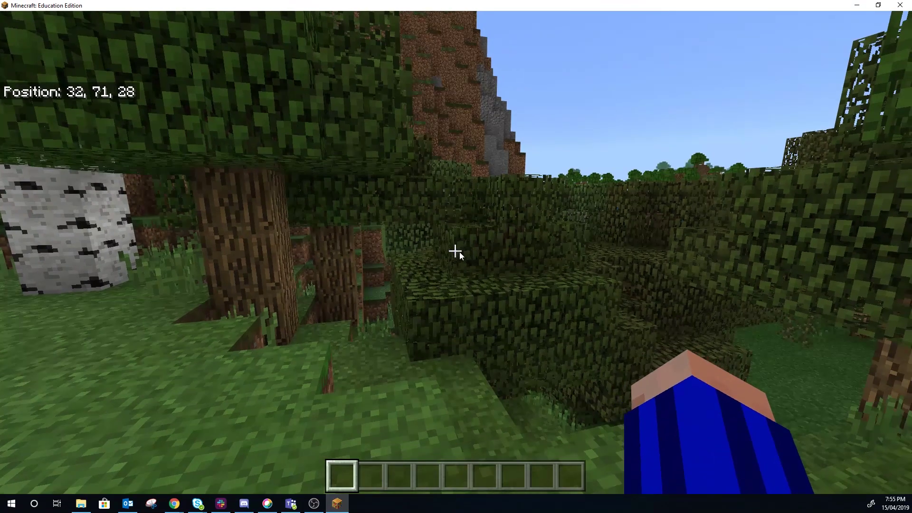
Shrink the Minecraft window so it sits beside the commands spreadsheet, and return to the game
key("e")
double_click(432, 6)
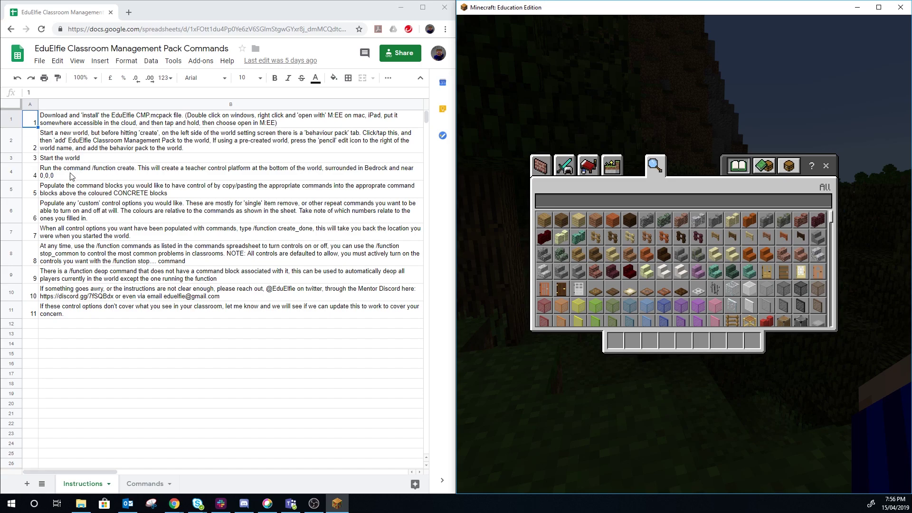
left_click(816, 170)
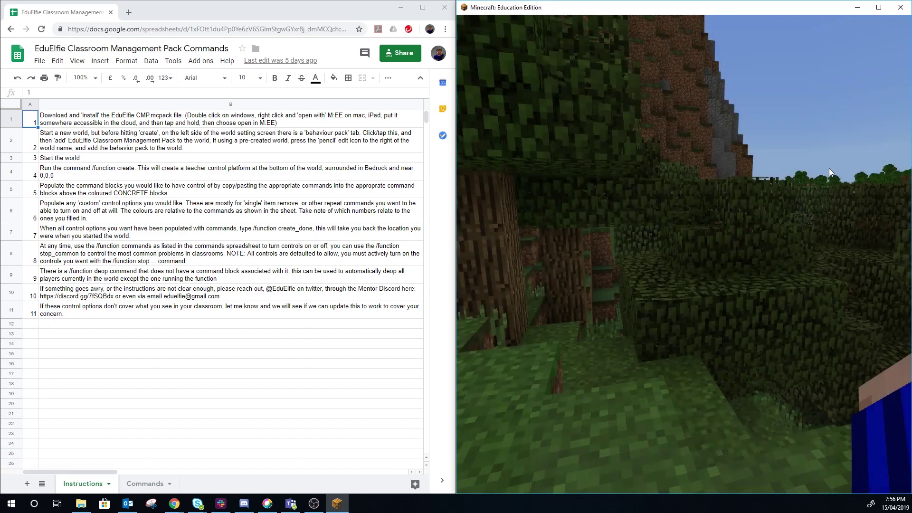
key("Escape")
left_click(825, 167)
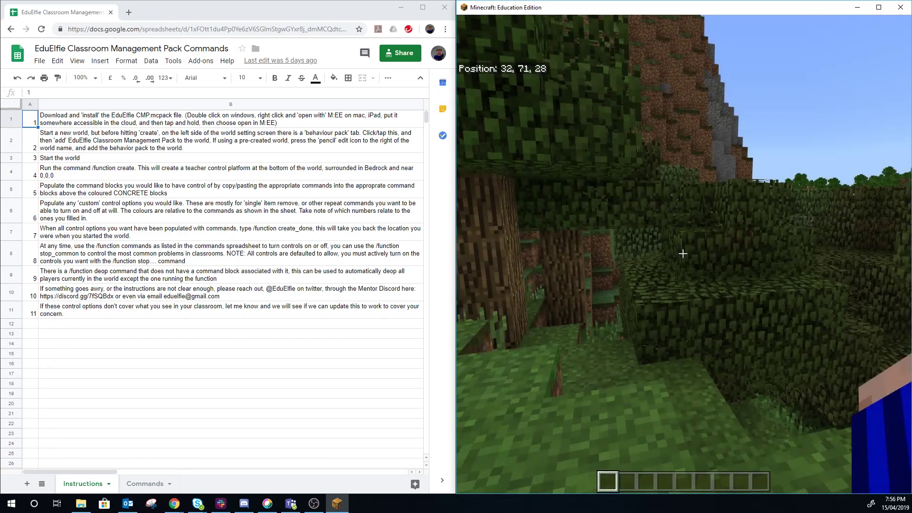
Run /function create in the game chat to build the teacher control platform
key("slash")
type("function cre")
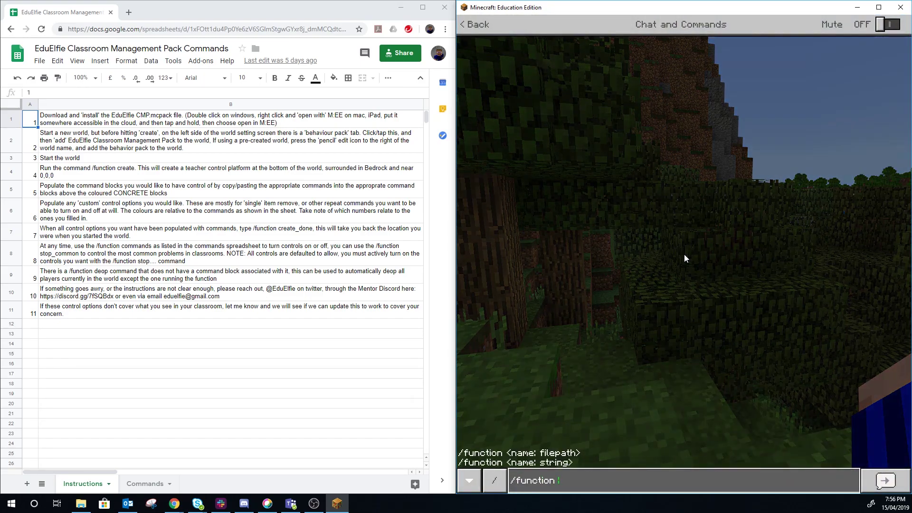
type("ate")
key("Return")
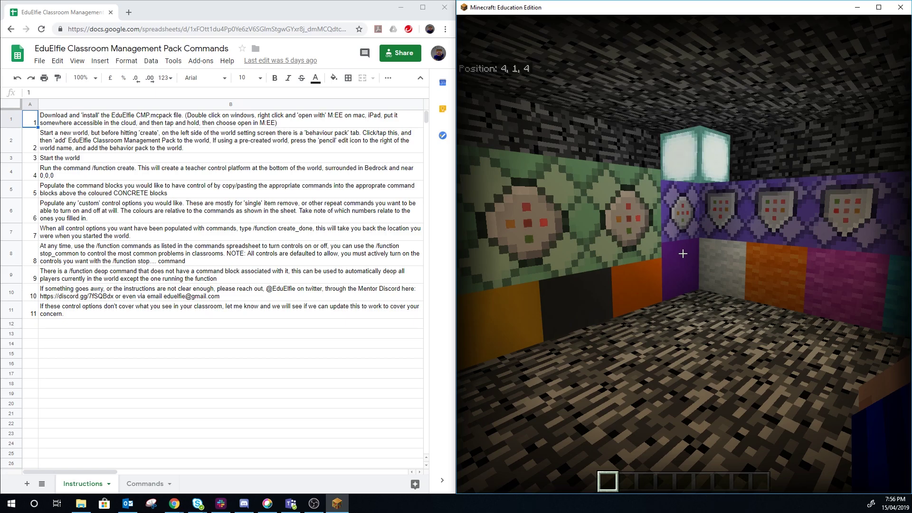
Copy the freeze command /execute @a[tag=!teacher] ~ ~ ~ tp @s ~ ~ ~ from the Commands sheet into the command block above the orange concrete
mouse_move(682, 254)
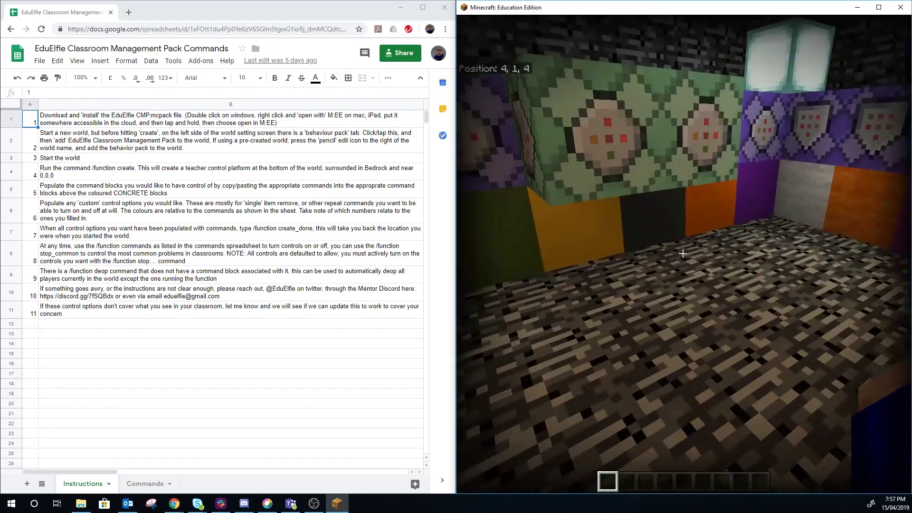
key("e")
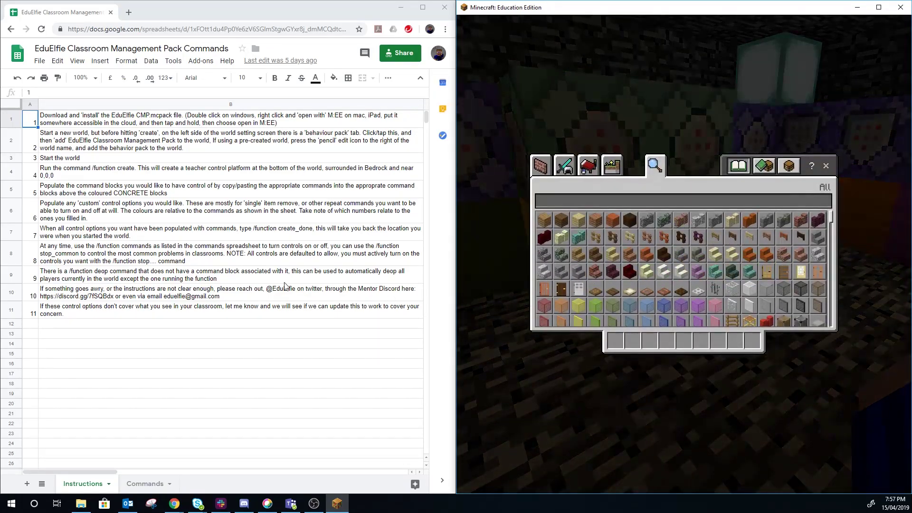
left_click(133, 482)
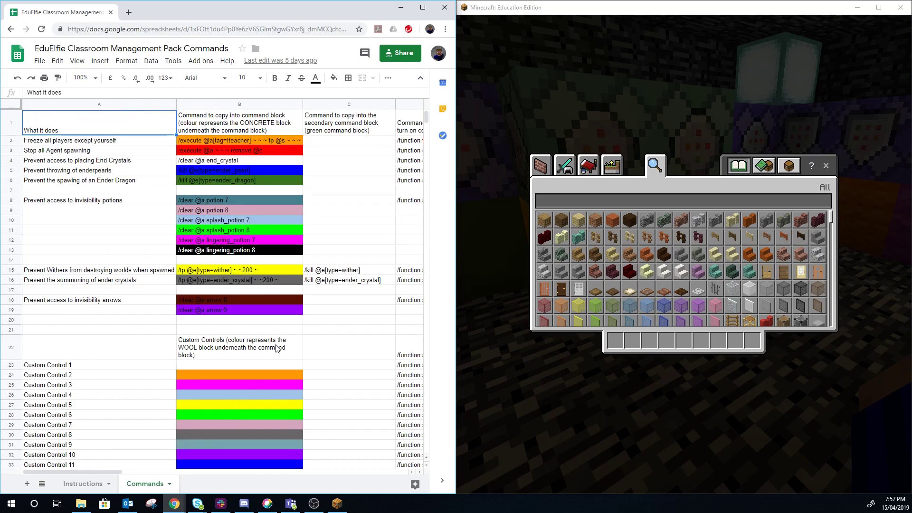
left_click(221, 144)
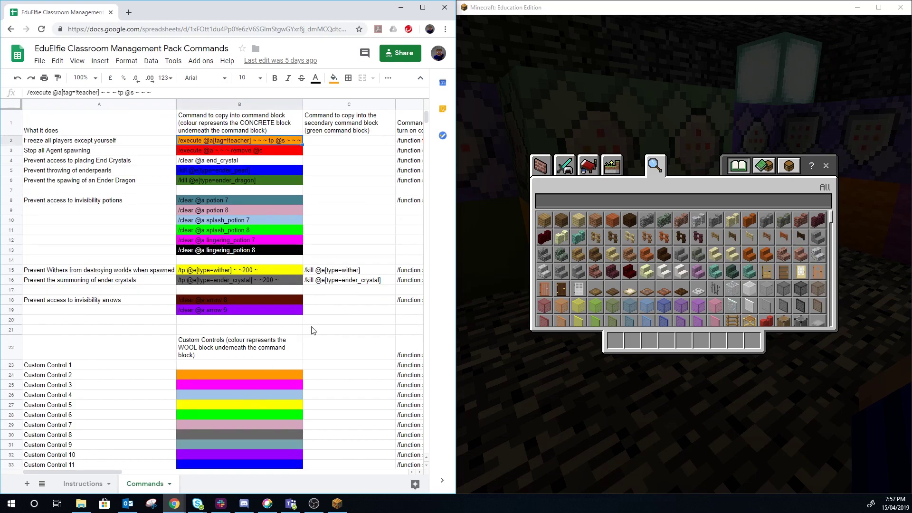
left_click(826, 167)
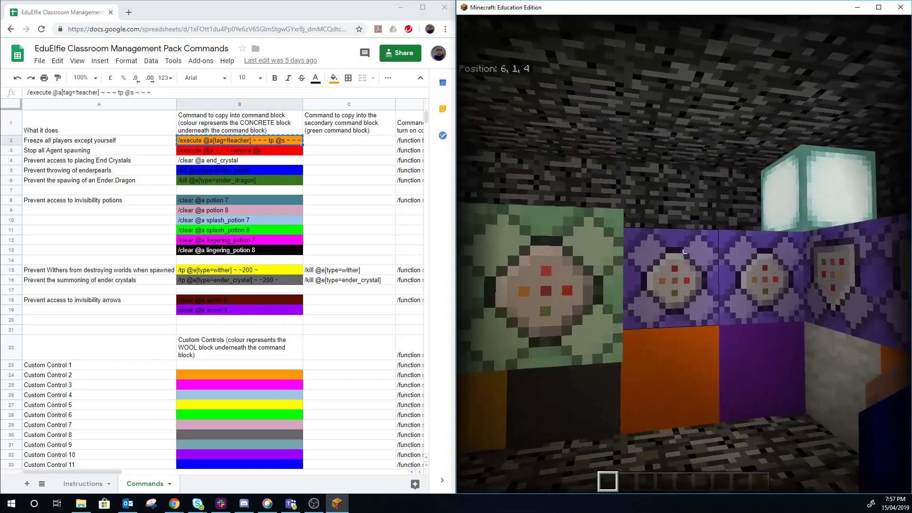
right_click(684, 219)
left_click(715, 94)
type("/execute @a[tag=!teacher] ~ ~ ~ tp @s ~ ~ ~")
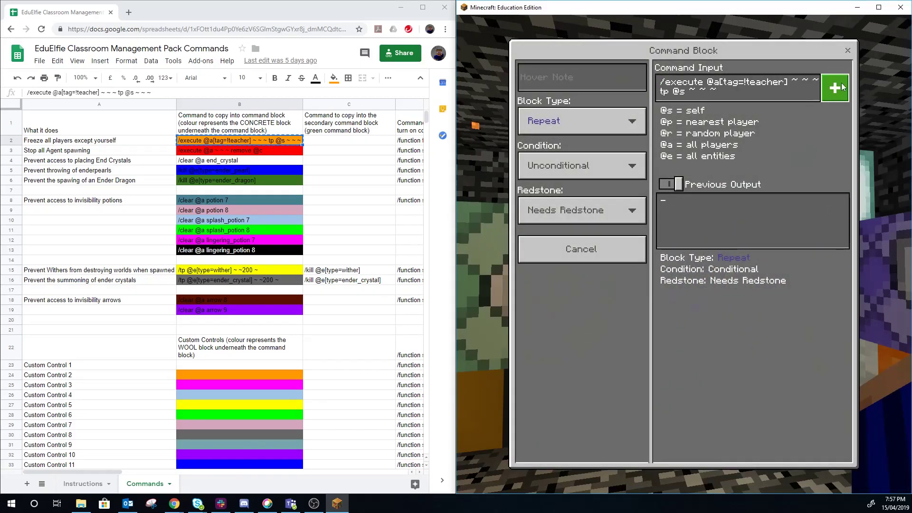
left_click(847, 51)
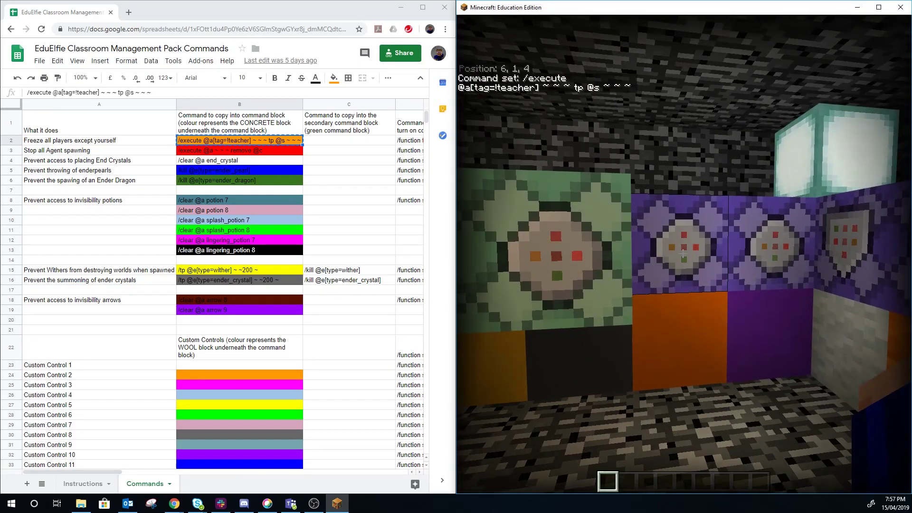
Copy the stop-Agent command /execute @a ~ ~ ~ remove @c into the command block above the red concrete
key("s")
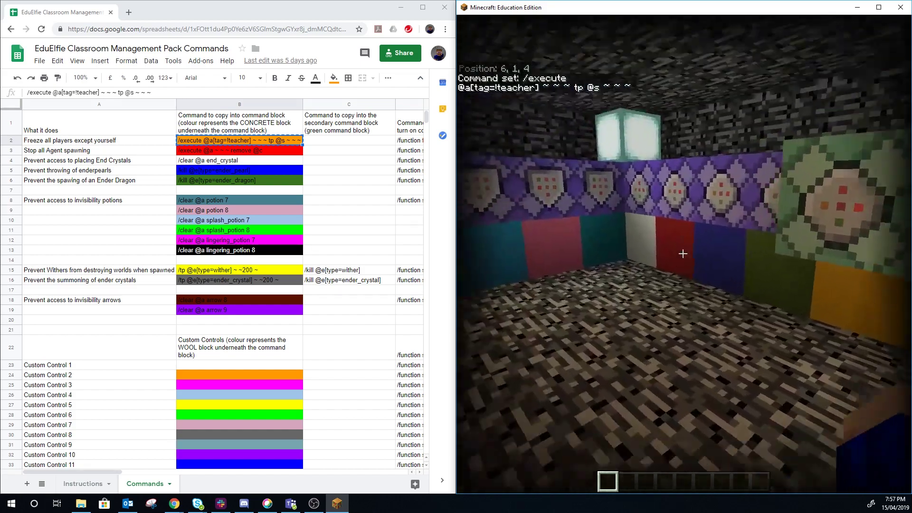
key("w")
right_click(683, 253)
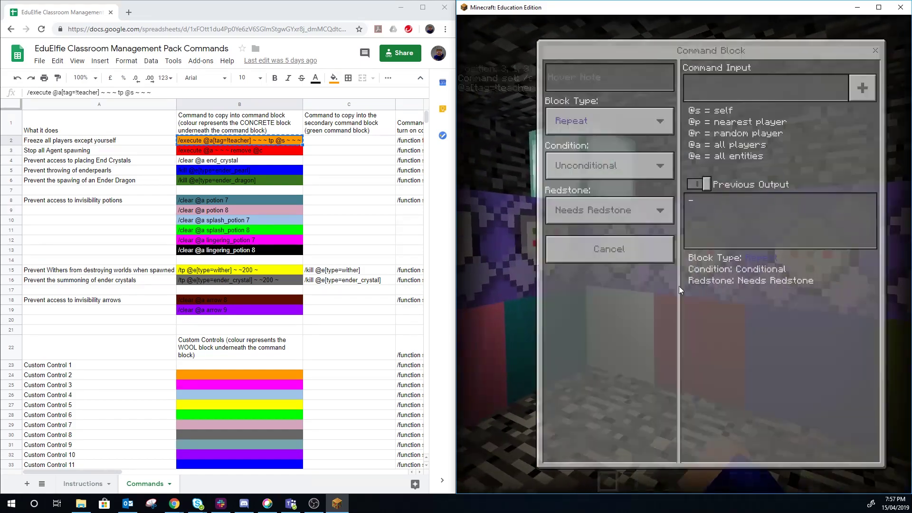
left_click(243, 155)
key("ctrl+c")
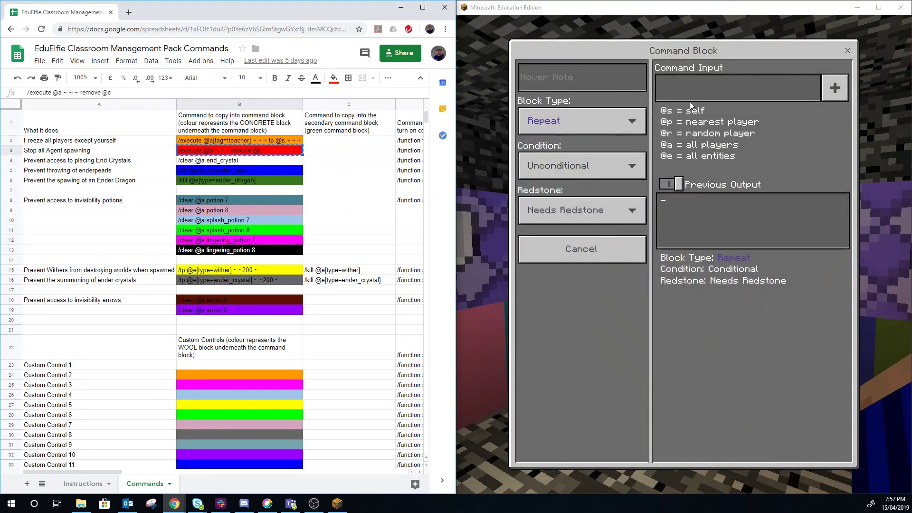
left_click(695, 95)
left_click(846, 51)
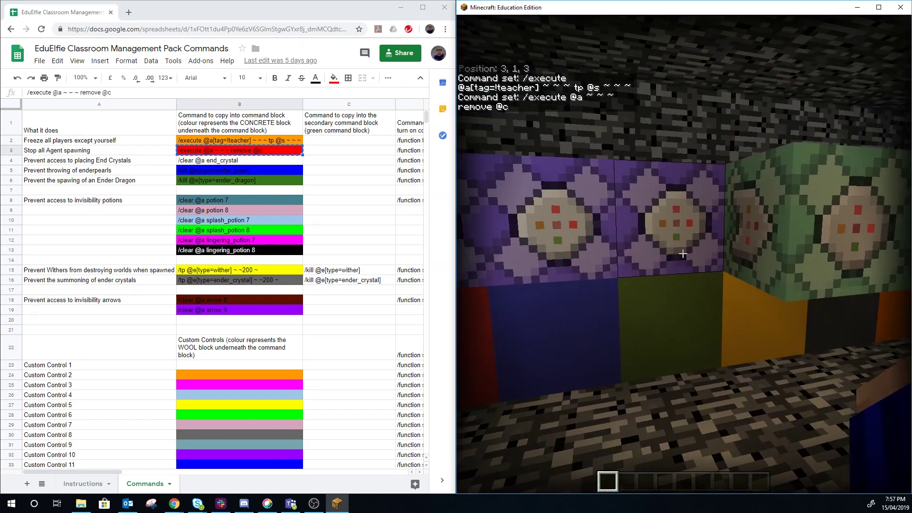
Copy the End Crystal command /clear @a end_crystal into the command block above the white concrete
key("s")
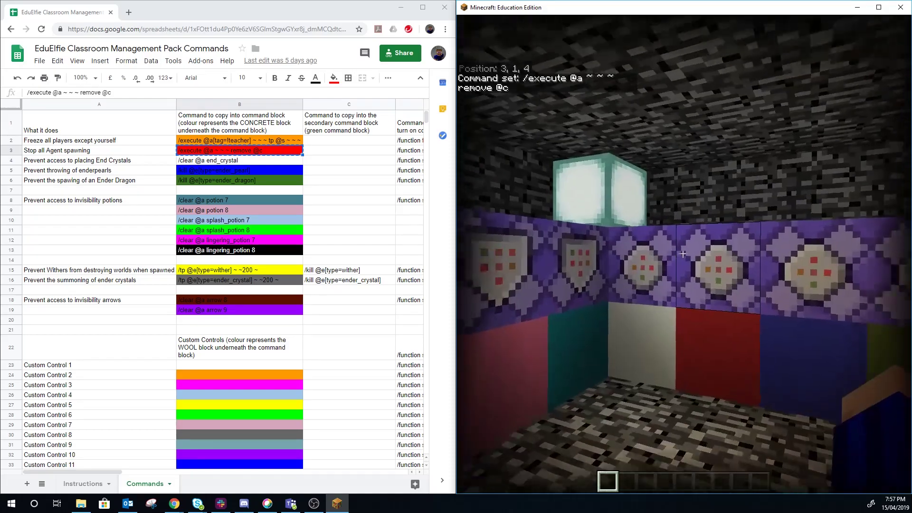
right_click(683, 254)
left_click(252, 162)
key("ctrl+c")
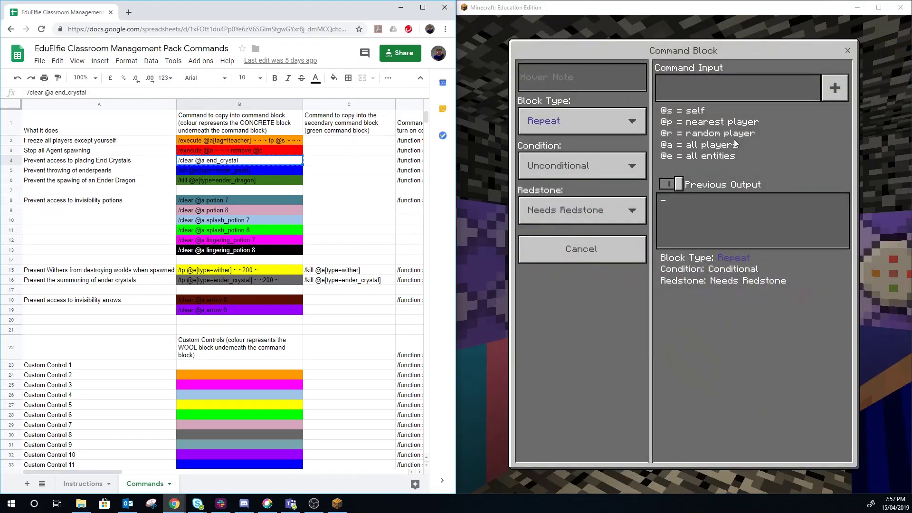
left_click(728, 90)
left_click(848, 52)
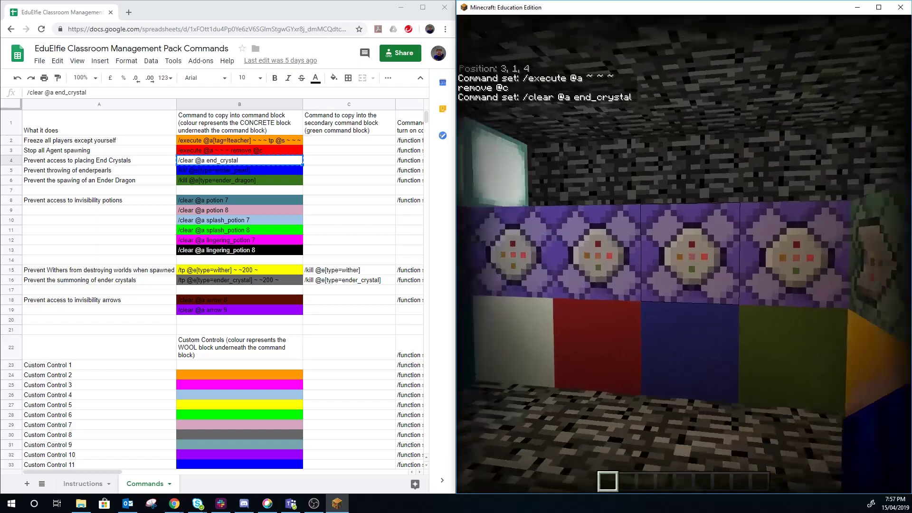
Copy the enderpearl command /kill @e[type=ender_pearl] into the command block above the blue concrete
right_click(682, 254)
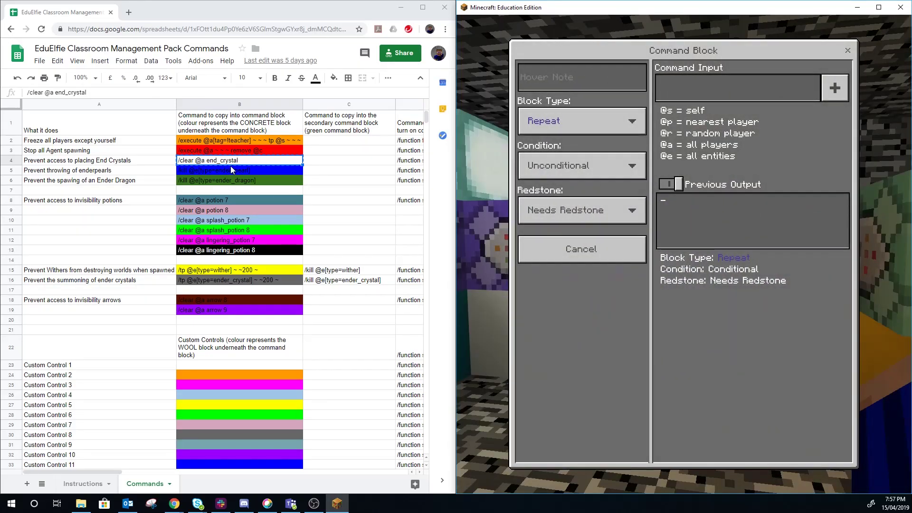
left_click(233, 170)
key("ctrl+c")
left_click(732, 90)
key("ctrl+v")
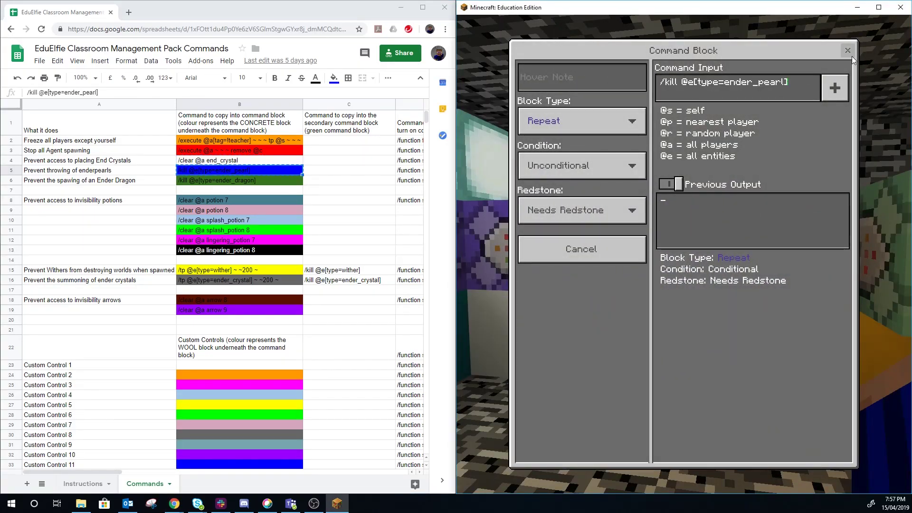
left_click(848, 50)
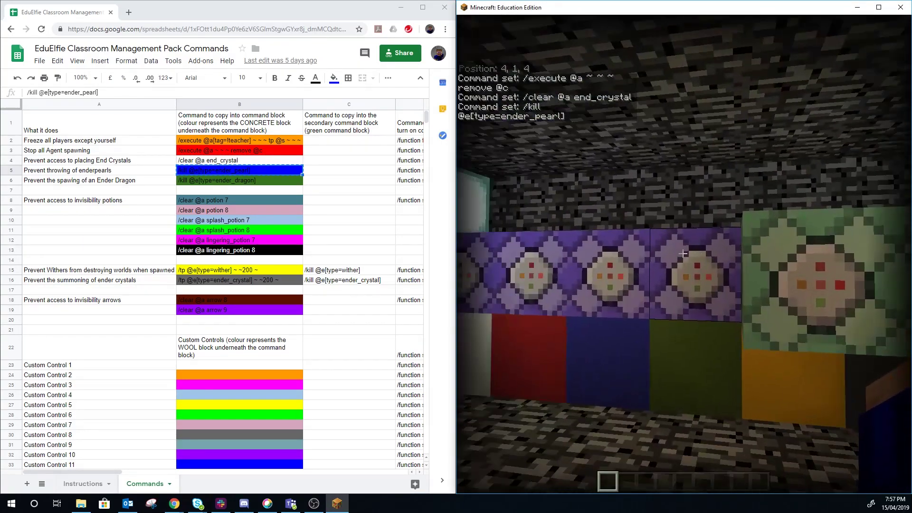
Copy the Ender Dragon command /kill @e[type=ender_dragon] from the Commands sheet into the command block above the green concrete
right_click(683, 254)
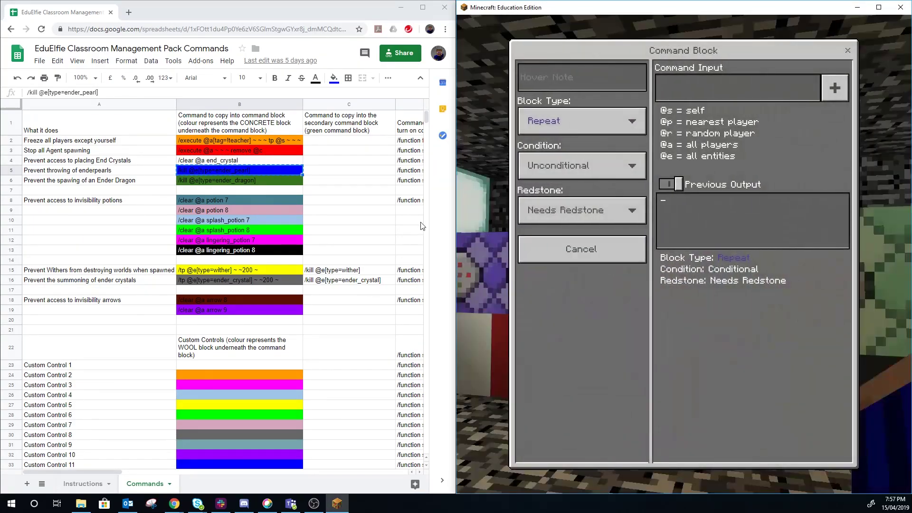
left_click(247, 180)
key("ctrl+c")
left_click(719, 89)
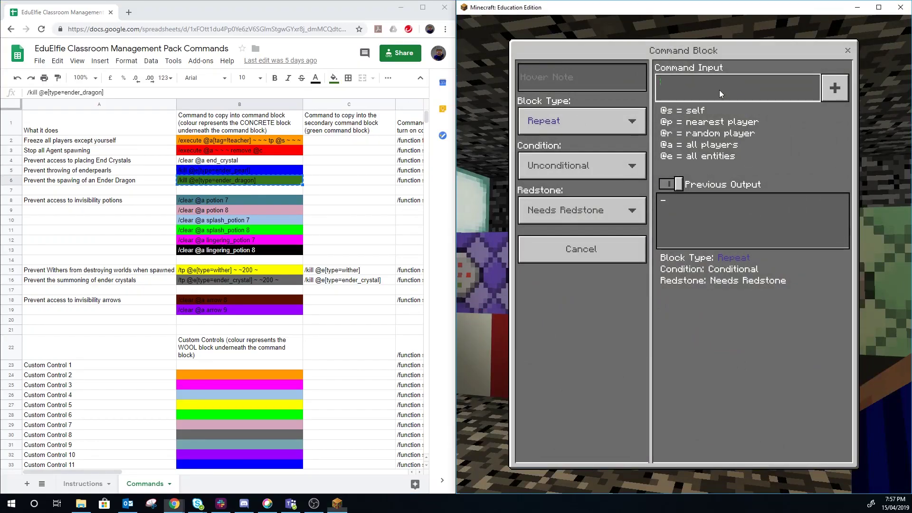
key("ctrl+v")
left_click(848, 51)
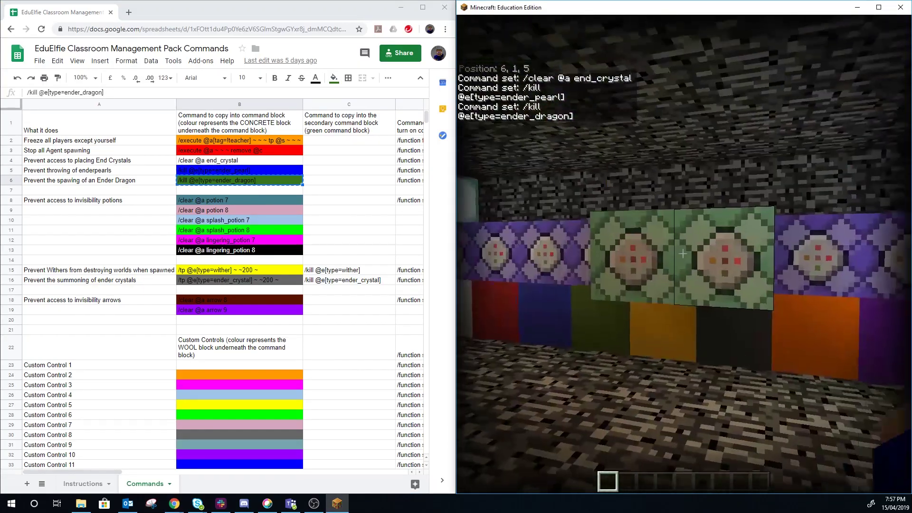
Copy the invisibility potion command /clear @a potion 7 into the command block above the cyan concrete
key("w")
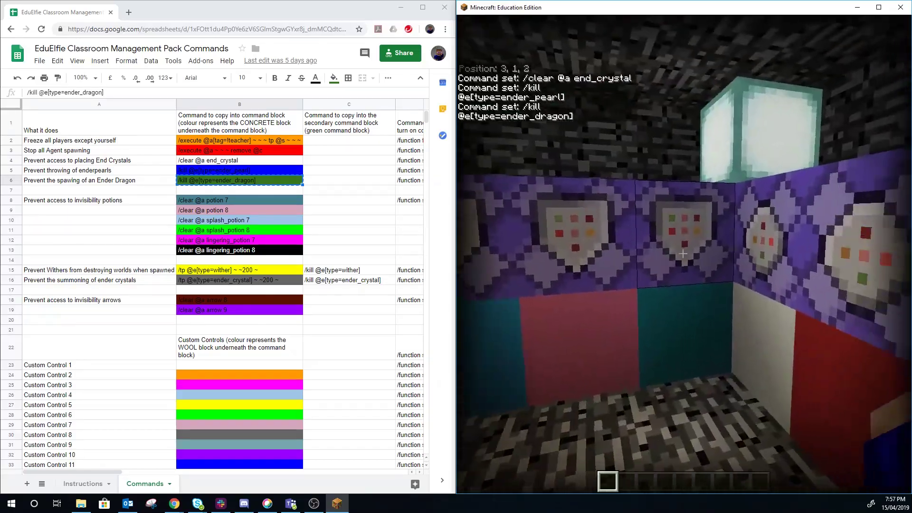
right_click(683, 254)
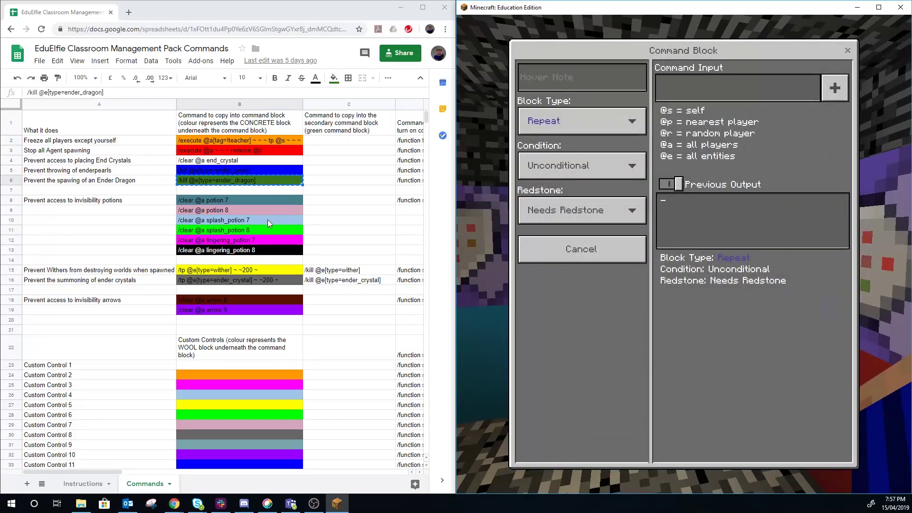
left_click(237, 199)
key("ctrl+c")
left_click(737, 87)
key("ctrl+v")
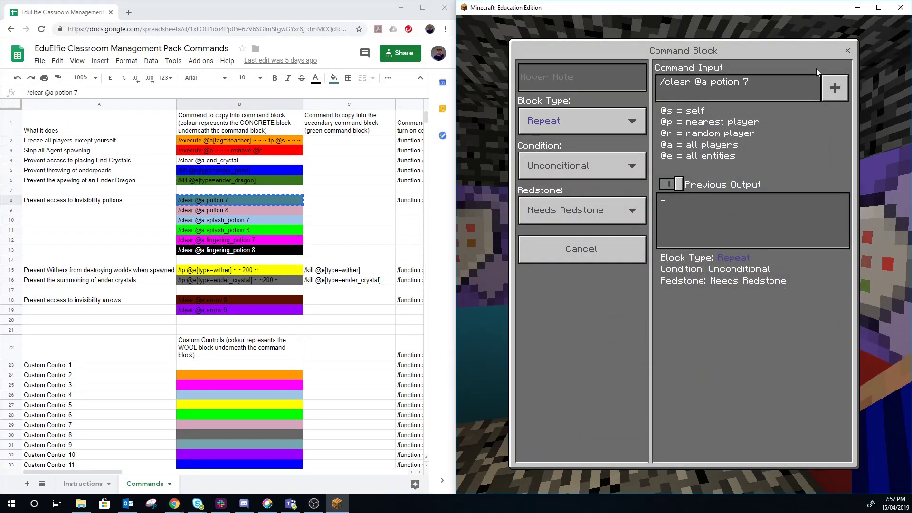
left_click(848, 50)
Copy the command /clear @a potion 8 into the command block above the pink concrete
right_click(684, 257)
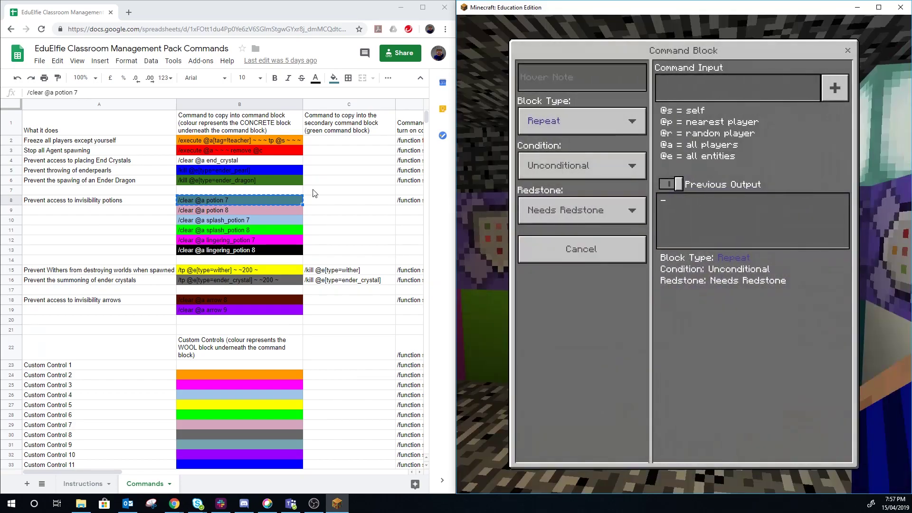
left_click(227, 210)
key("ctrl+c")
left_click(718, 102)
key("ctrl+v")
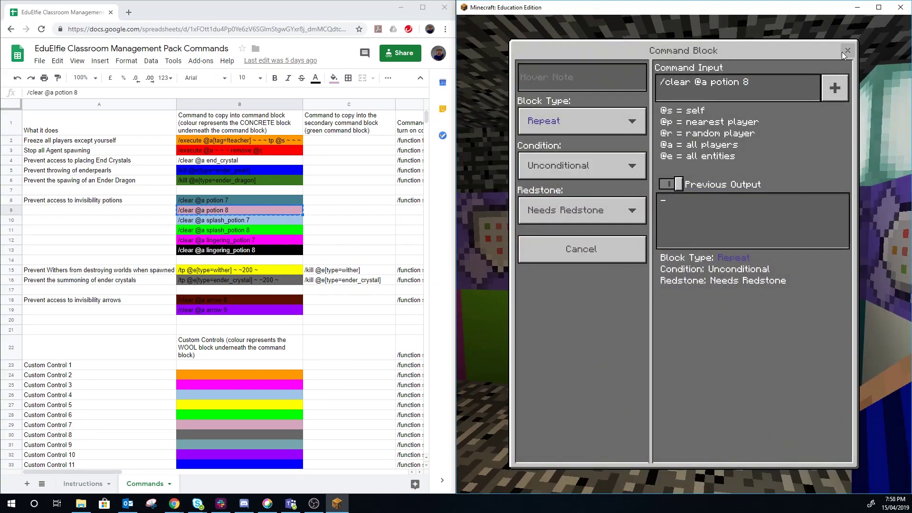
left_click(848, 51)
Copy the command /clear @a splash_potion 7 into the command block above the light blue concrete
right_click(683, 256)
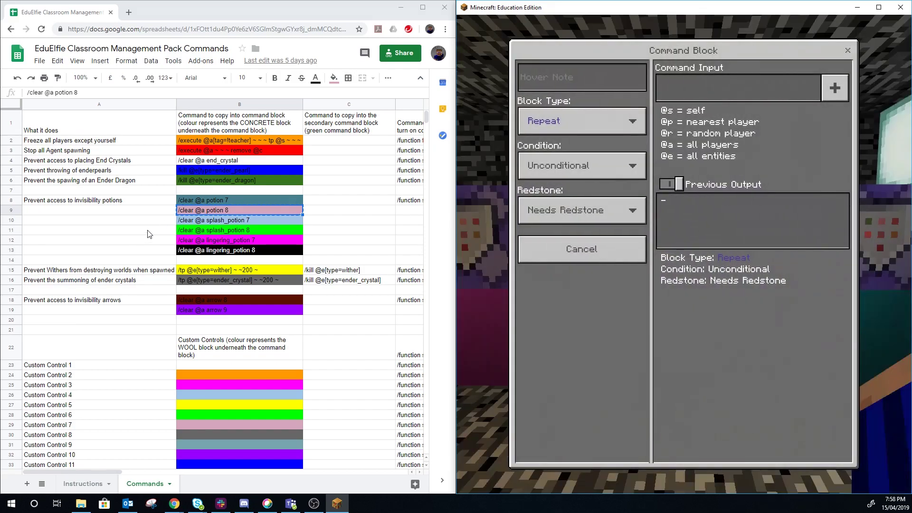
left_click(229, 222)
key("ctrl+c")
left_click(698, 98)
key("ctrl+v")
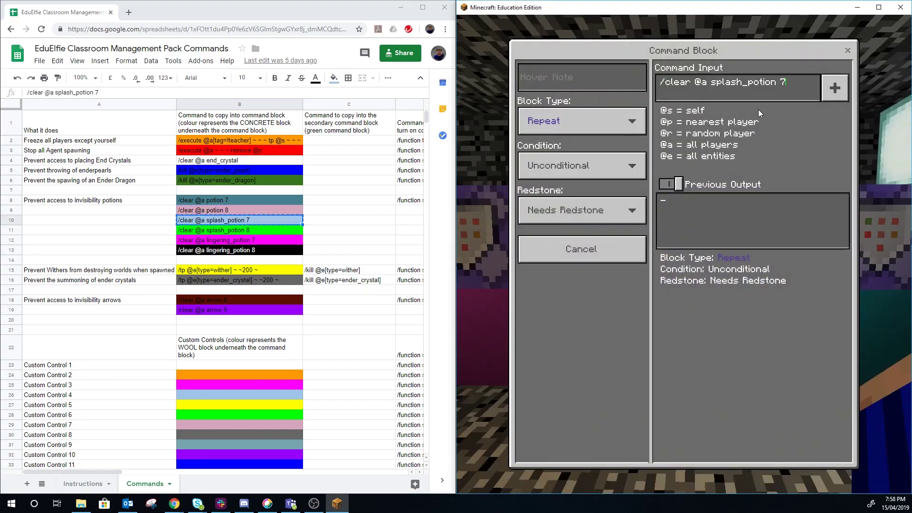
left_click(848, 50)
Copy the command /clear @a splash_potion 8 into the command block above the lime concrete
right_click(682, 254)
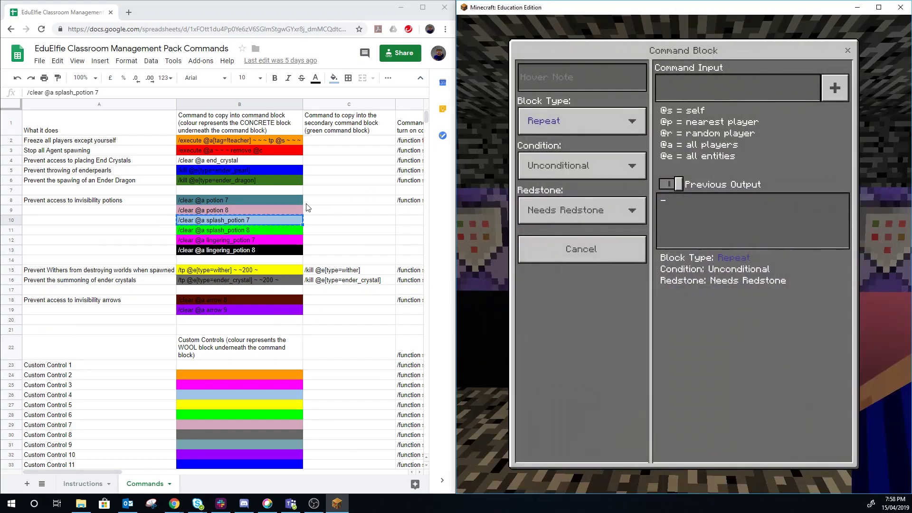
left_click(258, 231)
key("ctrl+c")
left_click(747, 90)
key("ctrl+v")
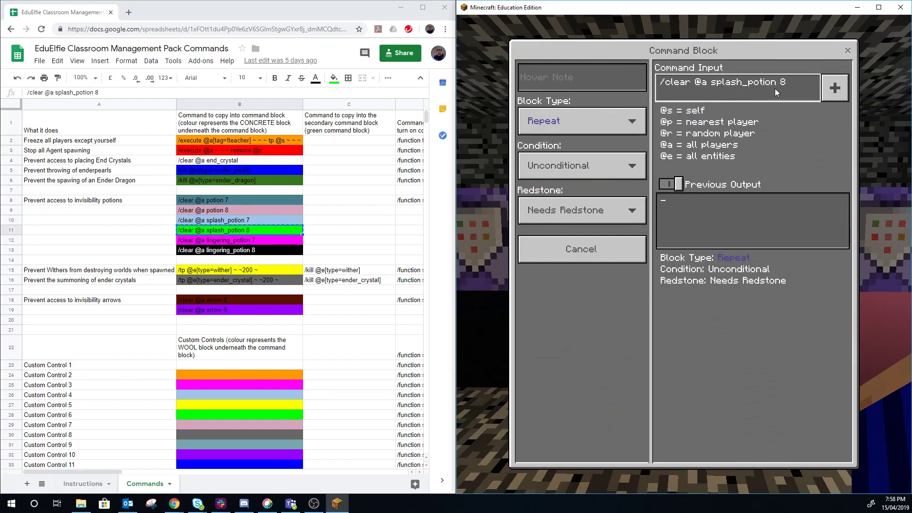
left_click(847, 50)
Copy the command /clear @a lingering_potion 7 into the command block above the magenta concrete
right_click(684, 254)
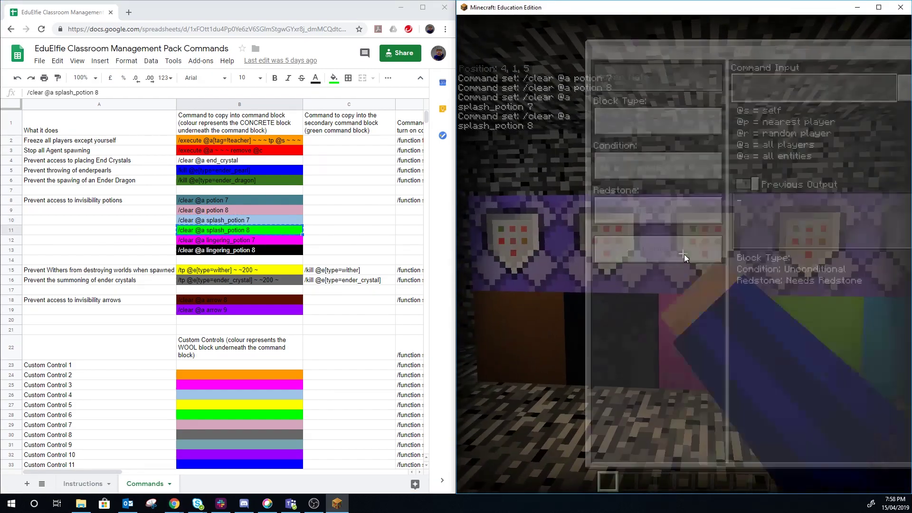
left_click(216, 240)
left_click(697, 172)
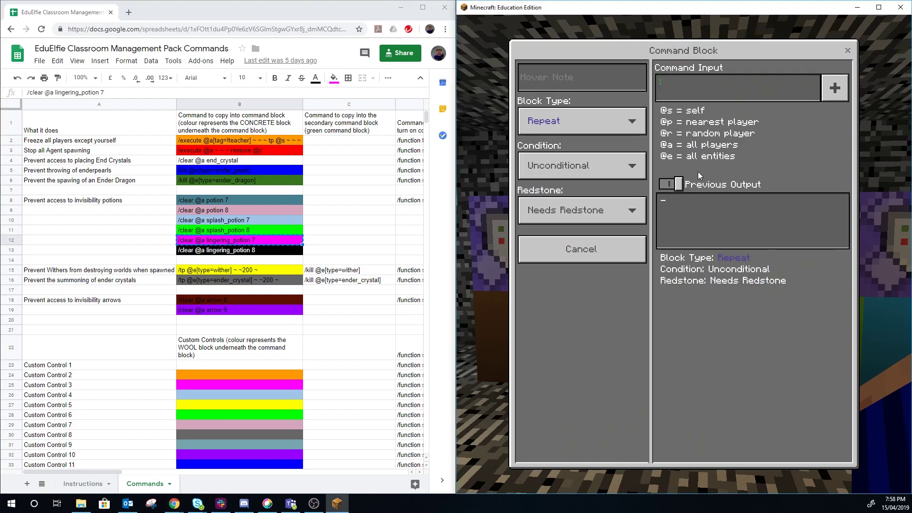
key("ctrl+v")
left_click(847, 51)
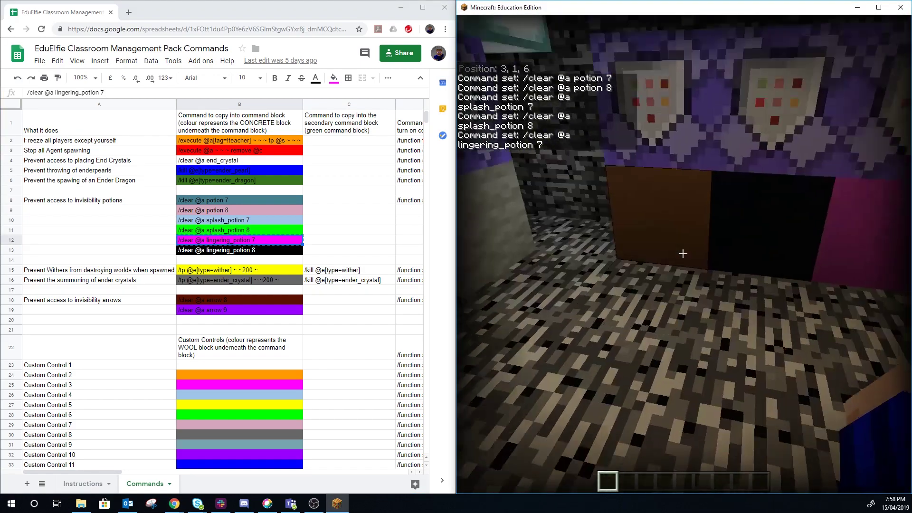
Copy the command /clear @a lingering_potion 8 into the command block above the black concrete
right_click(684, 255)
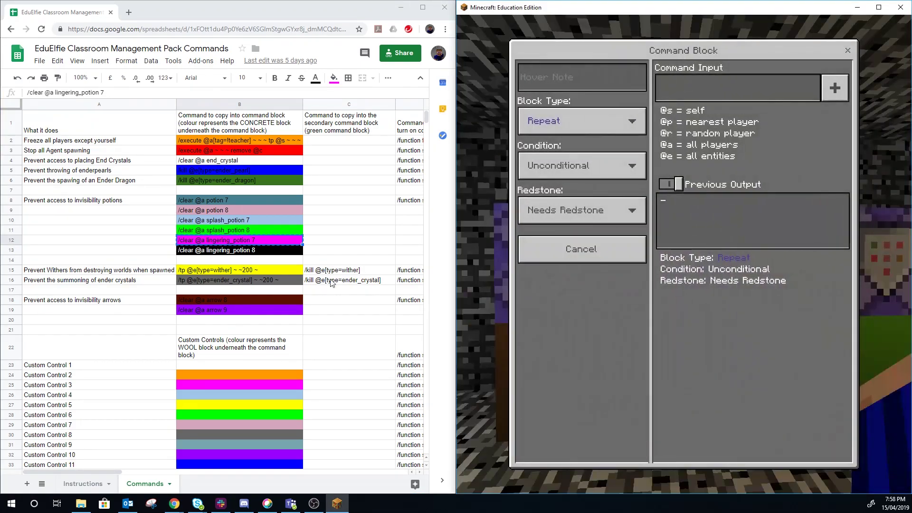
left_click(278, 252)
left_click(745, 92)
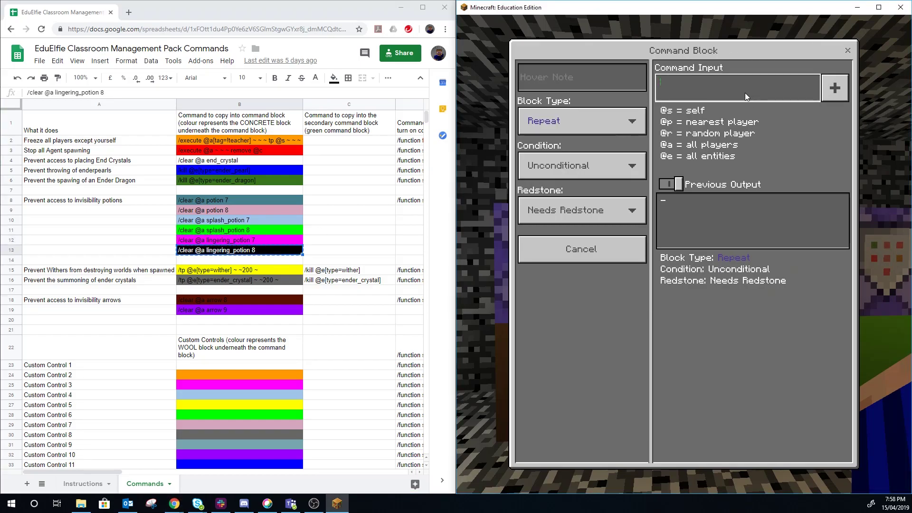
left_click(848, 50)
Copy the invisibility arrow command /clear @a arrow 8 into the command block above the brown concrete
right_click(684, 254)
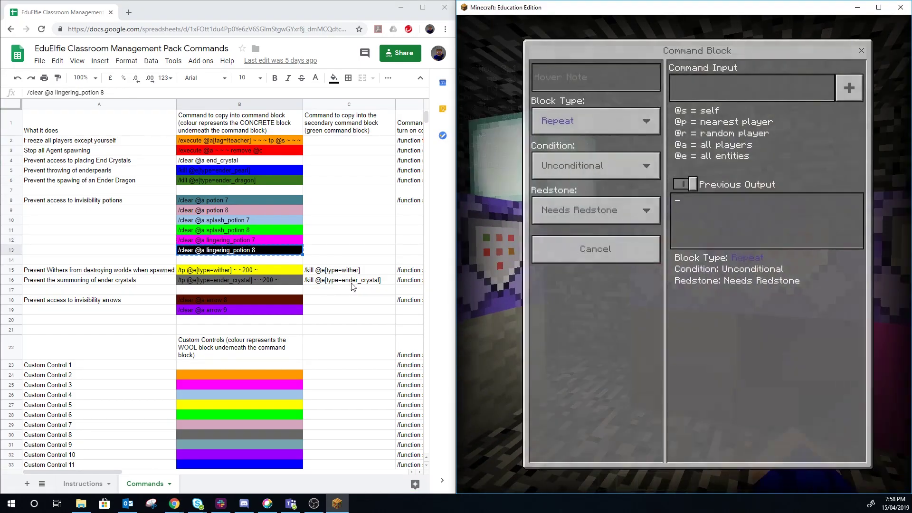
left_click(236, 296)
key("ctrl+c")
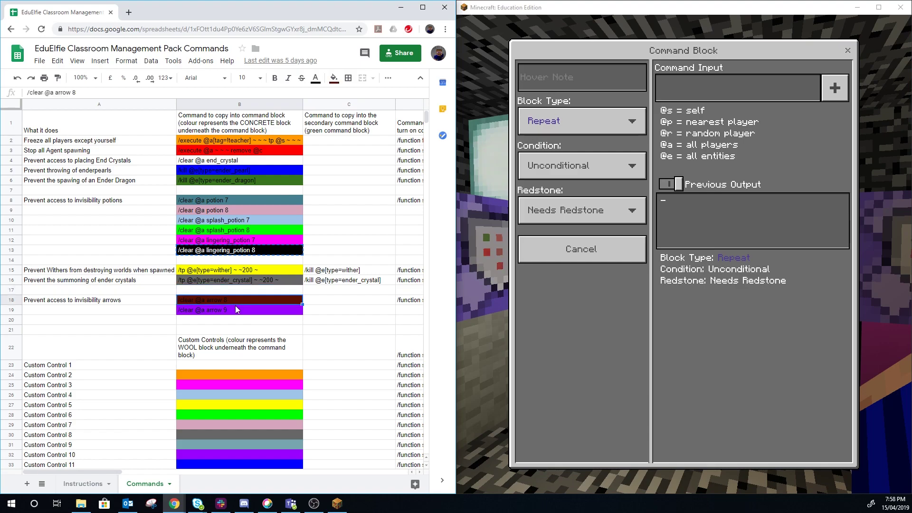
left_click(714, 95)
key("ctrl+v")
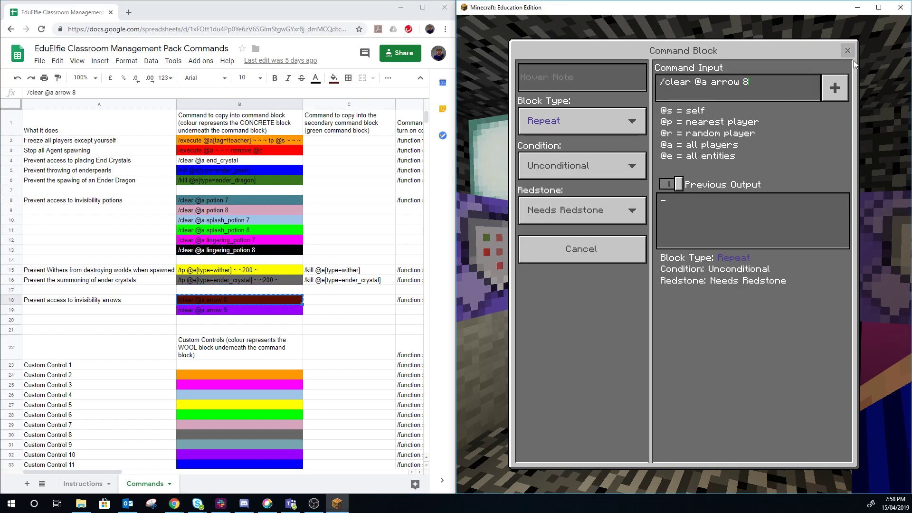
left_click(847, 50)
Copy the second invisibility arrow command /clear @a arrow 9 into the command block above the purple concrete
key("d")
key("w")
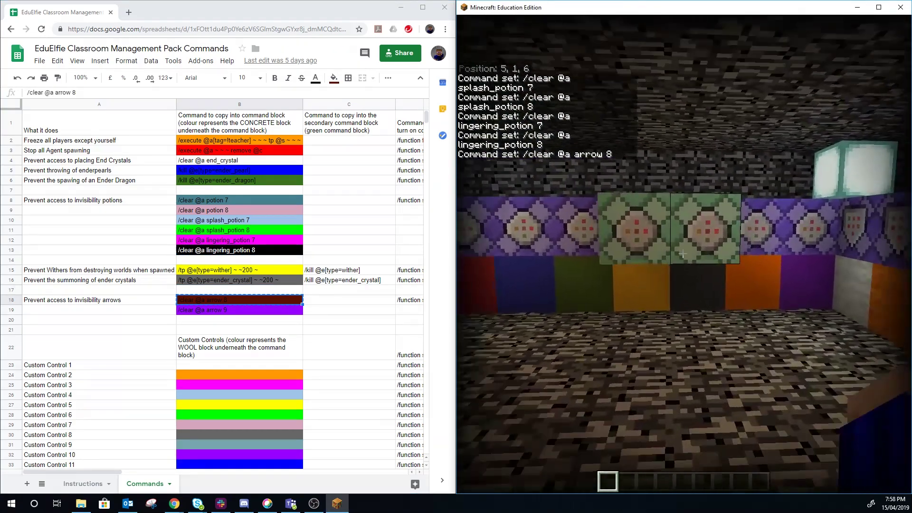
right_click(682, 254)
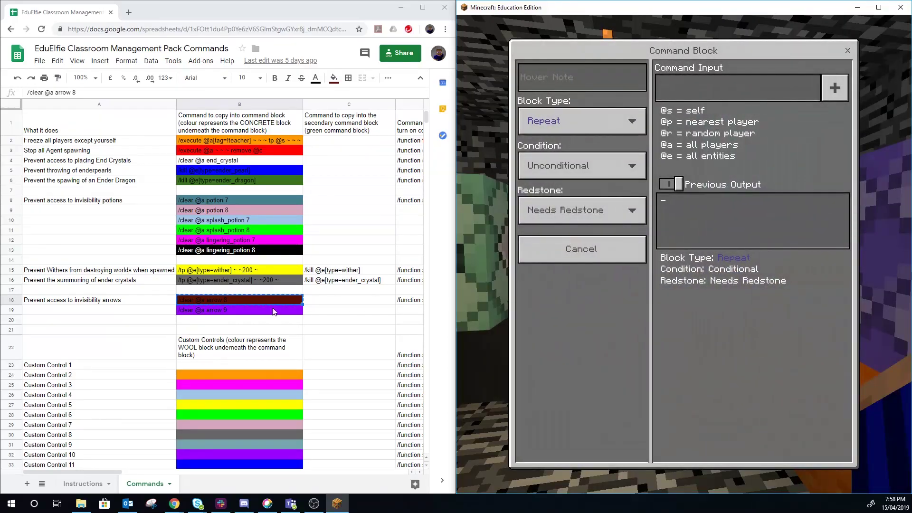
left_click(249, 312)
left_click(723, 90)
key("ctrl+v")
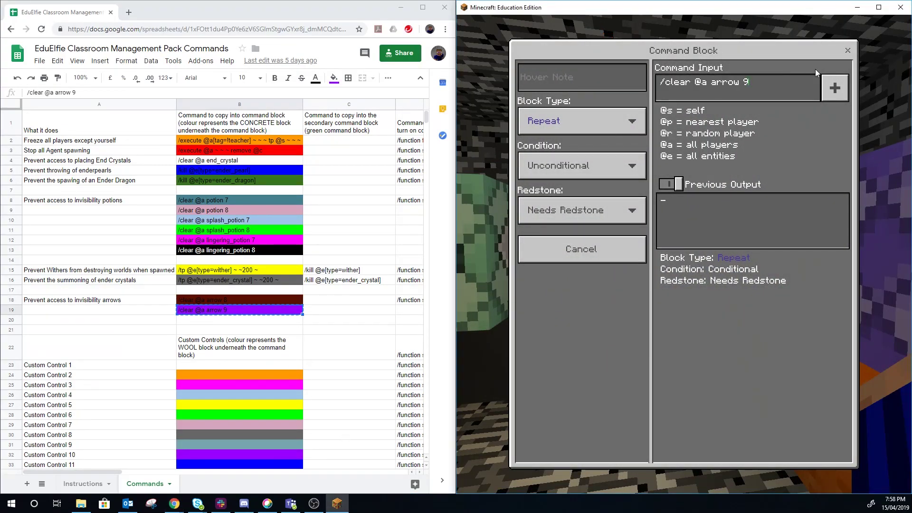
left_click(847, 50)
Copy the Wither command /tp @e[type=wither] ~ ~200 ~ into the repeating command block above the yellow concrete, behind the green block
key("w")
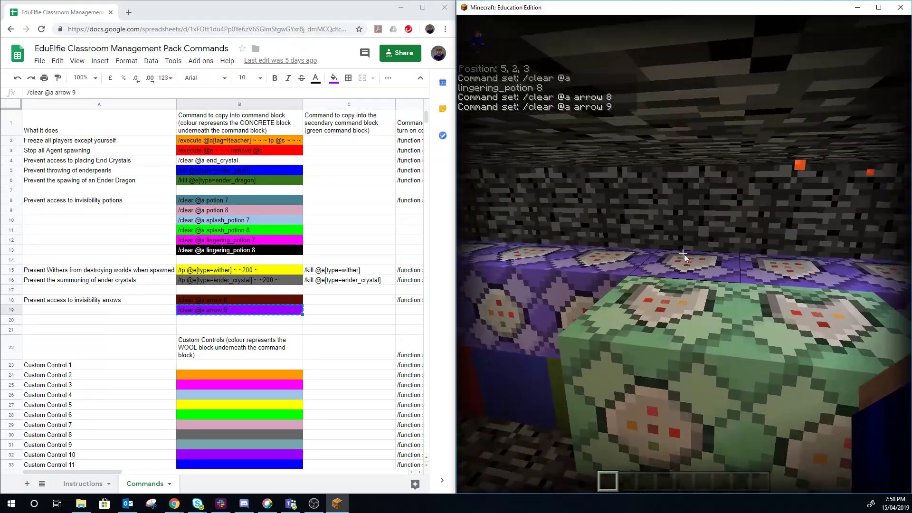
right_click(683, 254)
left_click(265, 268)
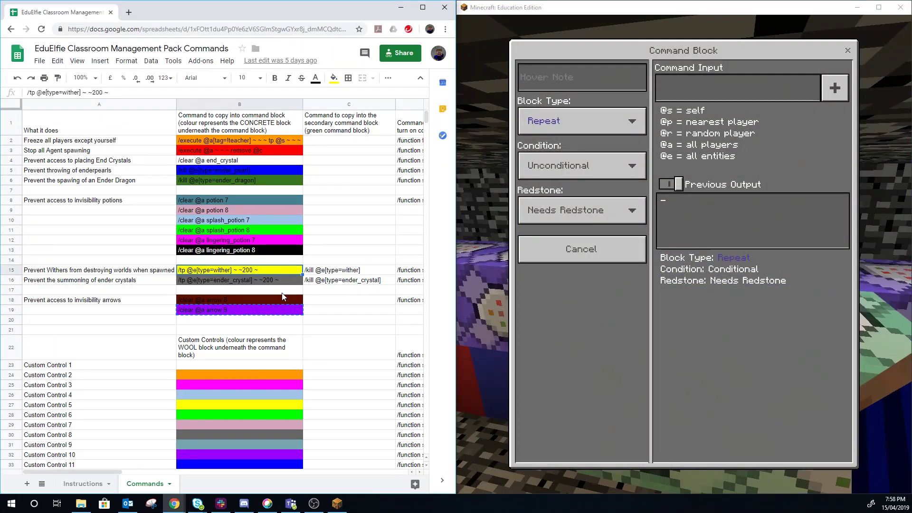
left_click(718, 92)
key("ctrl+v")
left_click(847, 50)
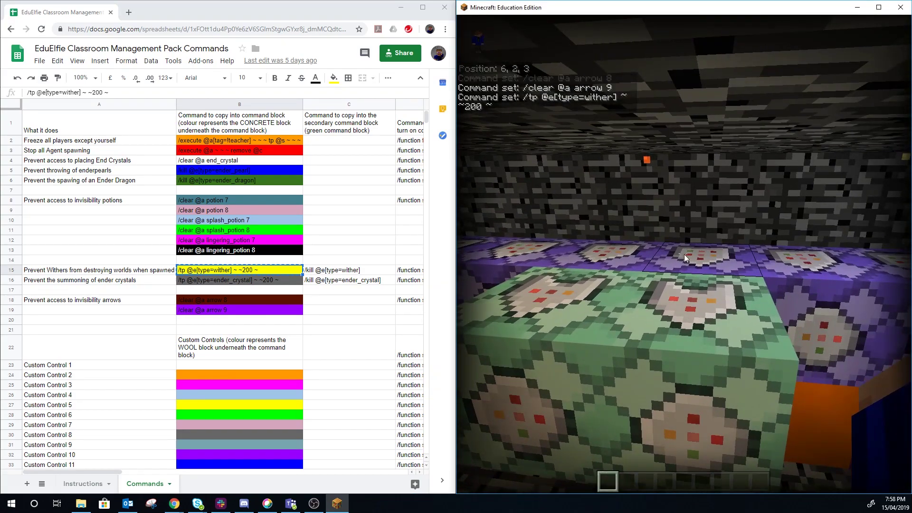
Copy the ender crystal command /tp @e[type=ender_crystal] ~ ~200 ~ into the repeating command block above the grey concrete
right_click(682, 254)
left_click(235, 283)
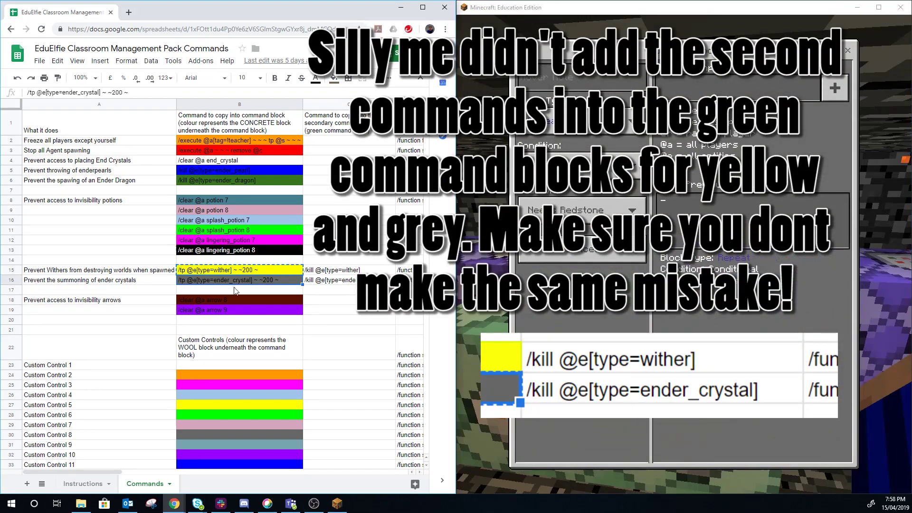
left_click(718, 90)
key("ctrl+v")
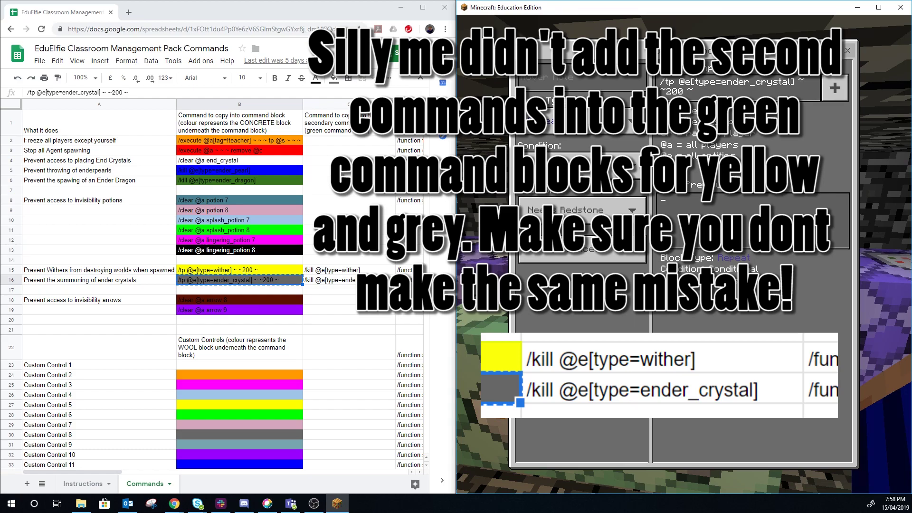
key("Escape")
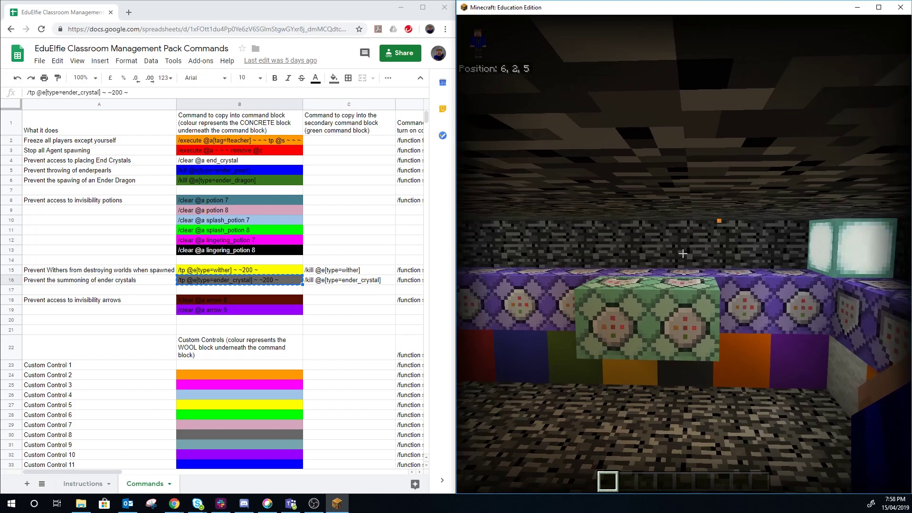
Look up the sheet's in-game turn-on commands and run /function freeze in the Minecraft chat to freeze the class
key("e")
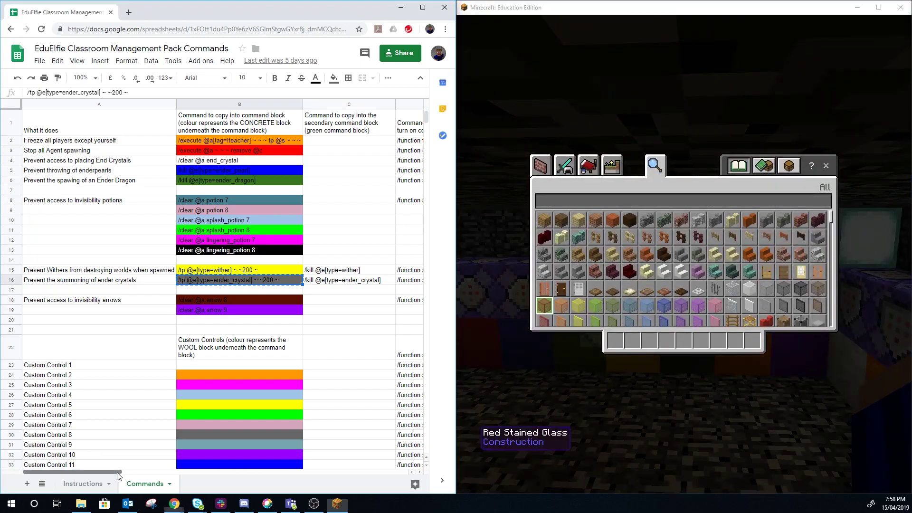
left_click_drag(119, 472, 190, 470)
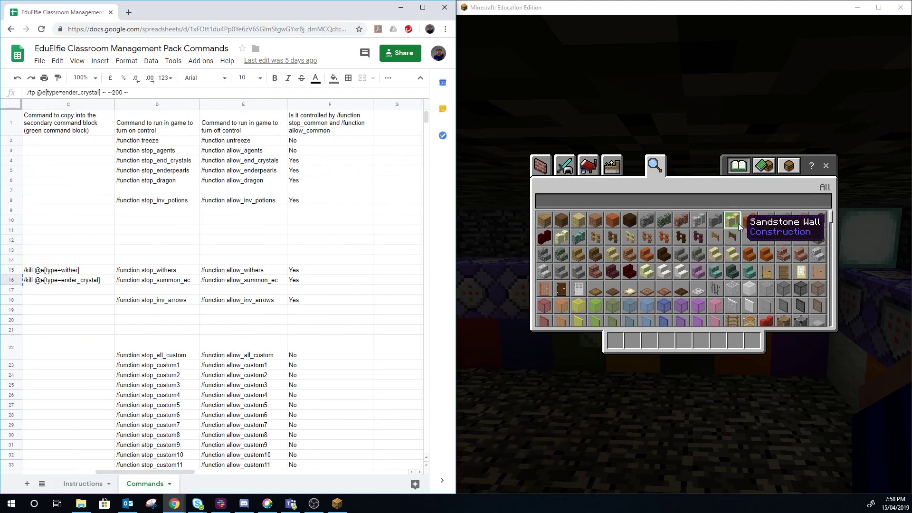
left_click(826, 167)
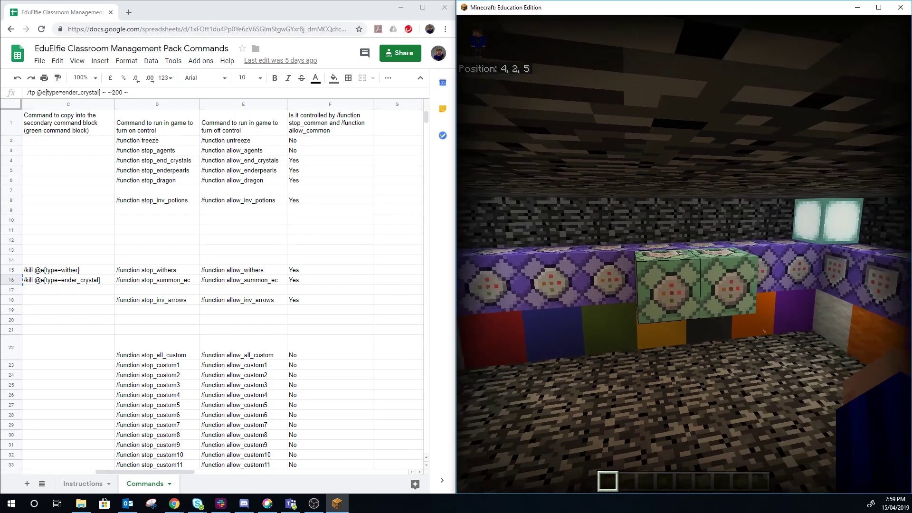
key("d")
key("slash")
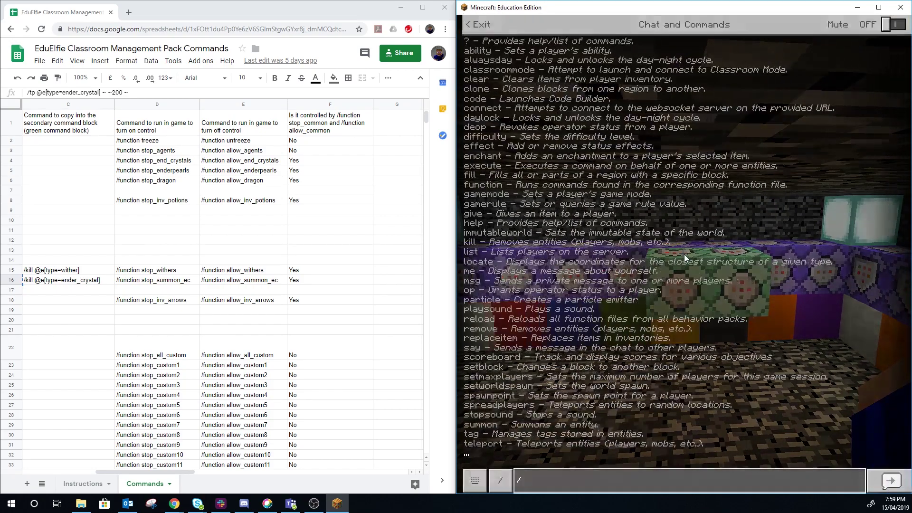
type("function freeze")
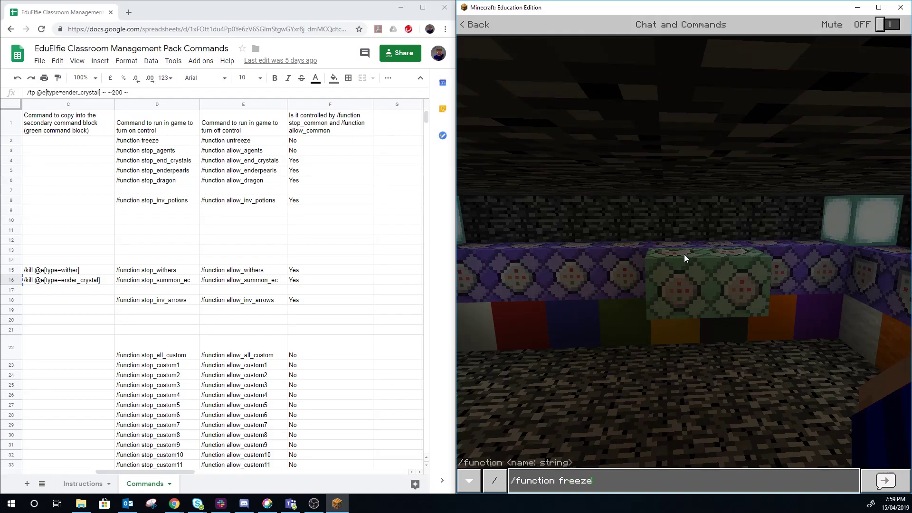
key("Return")
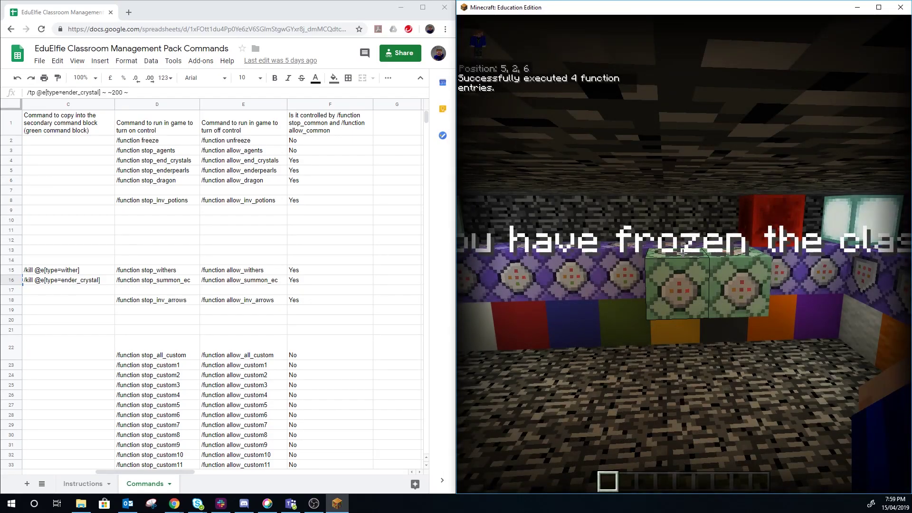
Move around the command block room to test the freeze and run /function freeze again in chat
key("w")
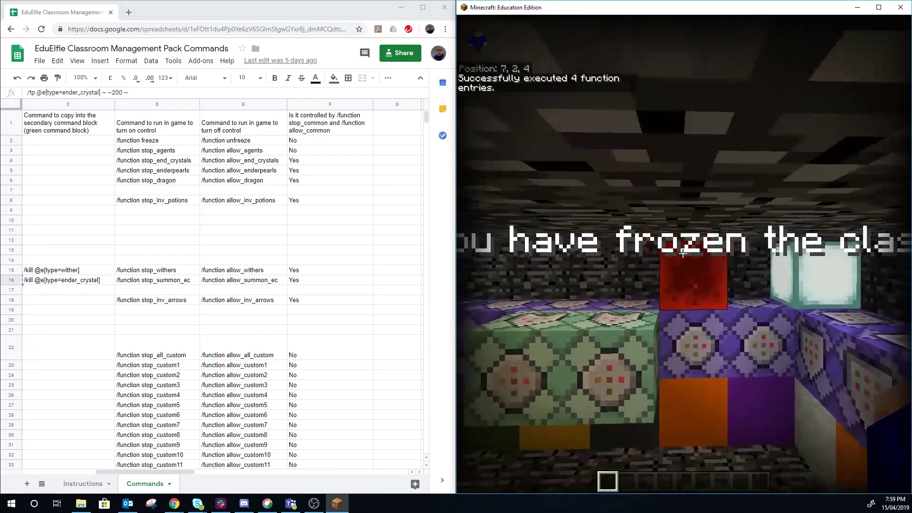
key("s")
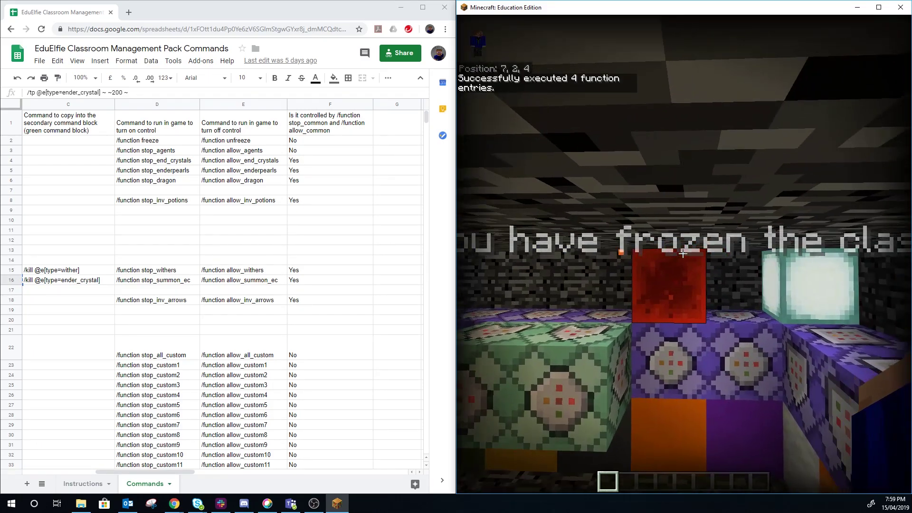
key("t")
key("Up")
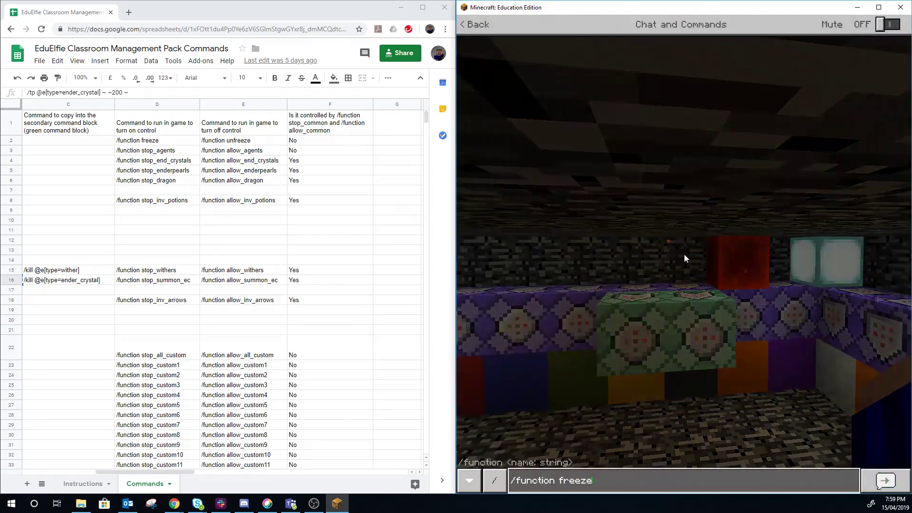
key("Return")
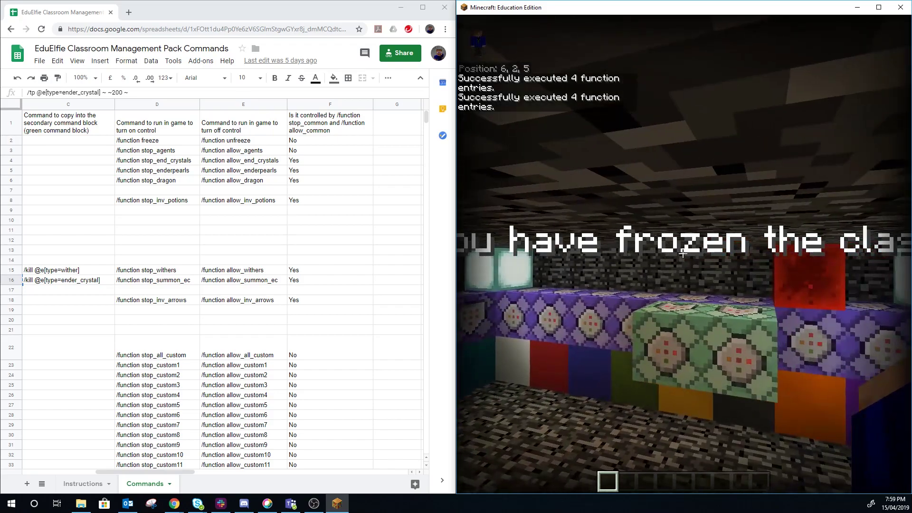
Run /function unfreeze in chat to release the class, and walk around to test it
key("slash")
key("Up")
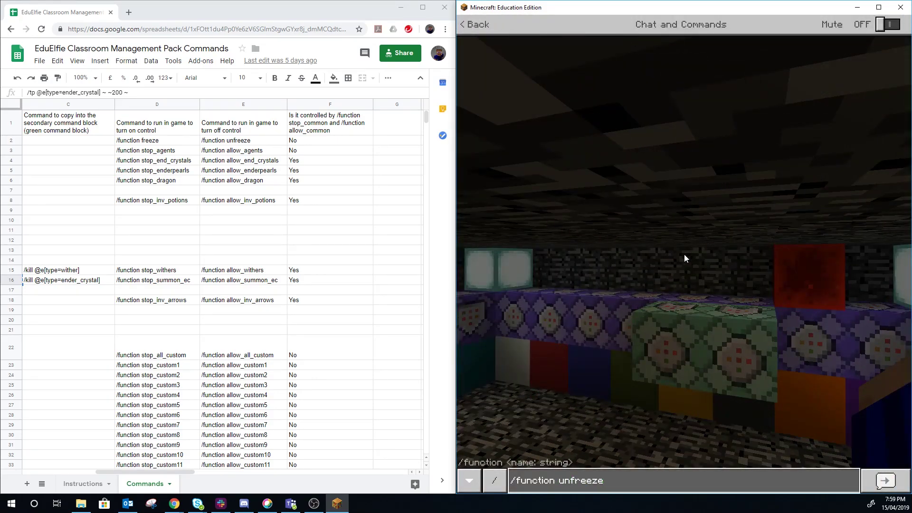
key("Return")
key("w")
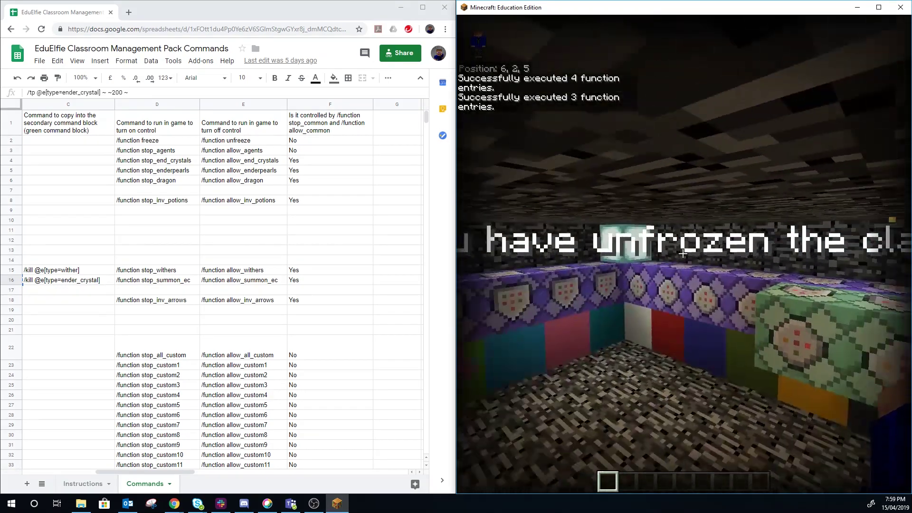
Run /function stop_agents in chat to block agents
key("slash")
key("Up")
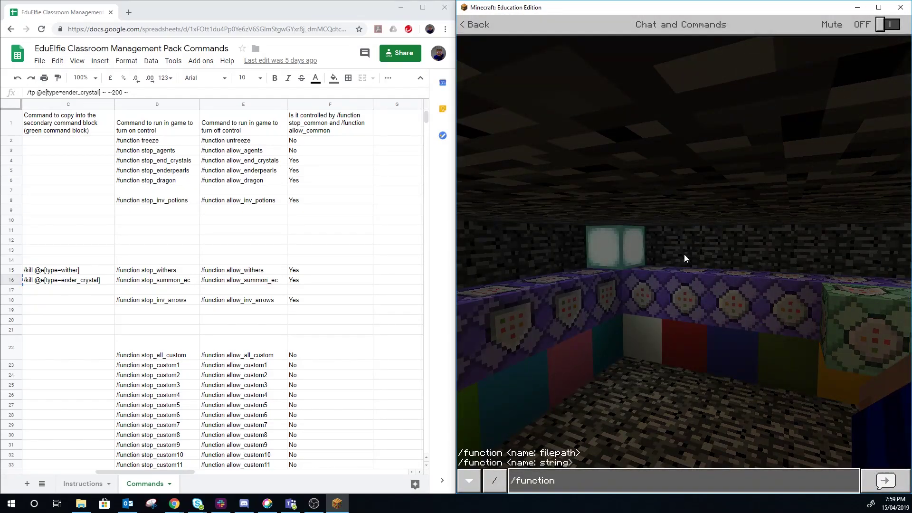
type("stop_agents")
key("Return")
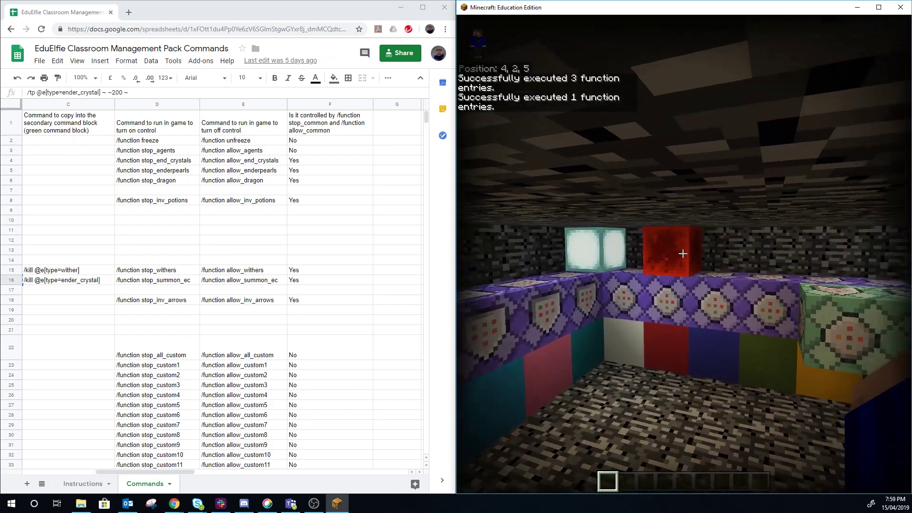
Test the agent block by launching the Code Builder twice, and check the command stored in the agent command block
key("c")
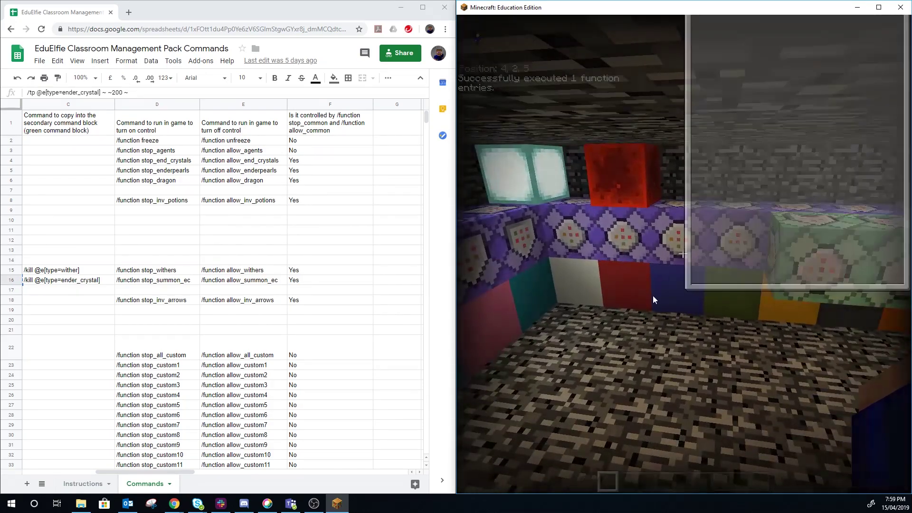
left_click(897, 26)
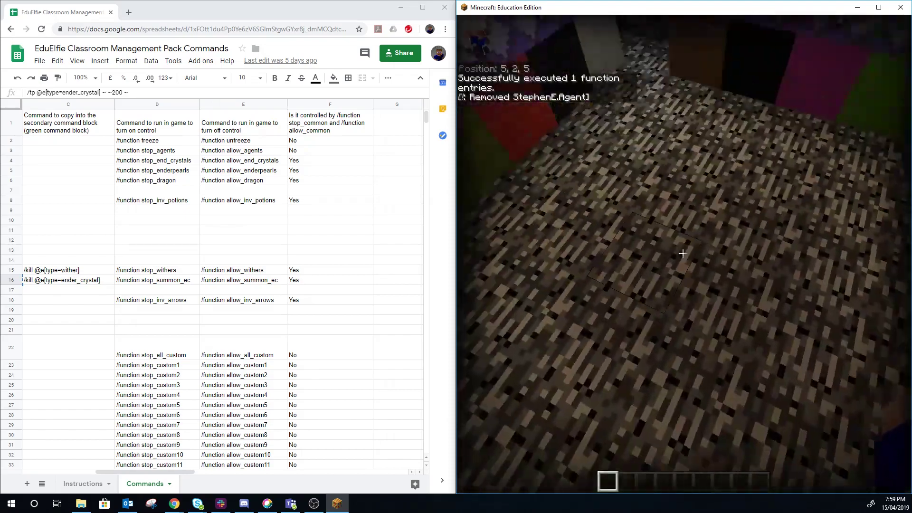
key("c")
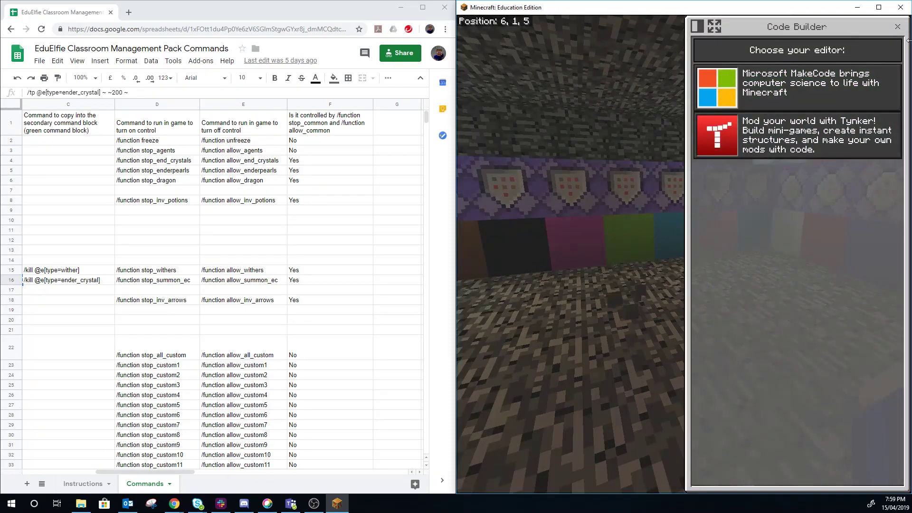
left_click(897, 27)
key("s")
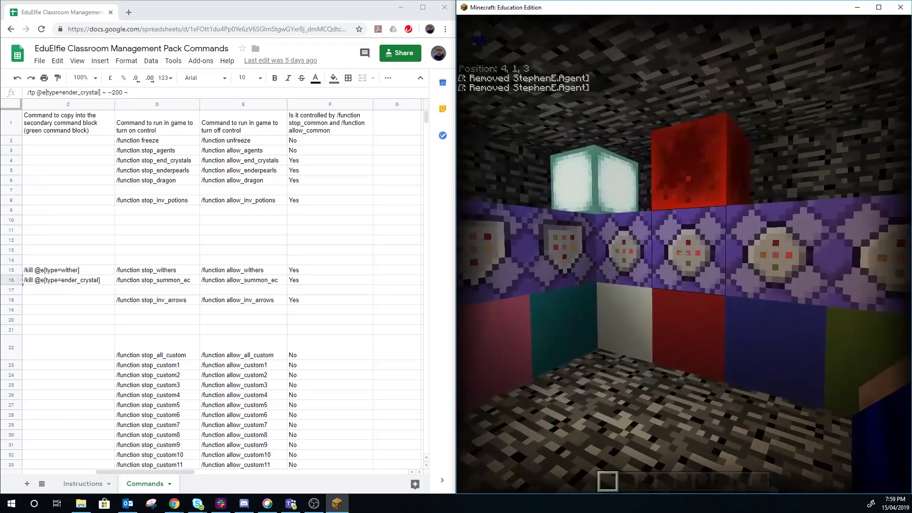
right_click(682, 253)
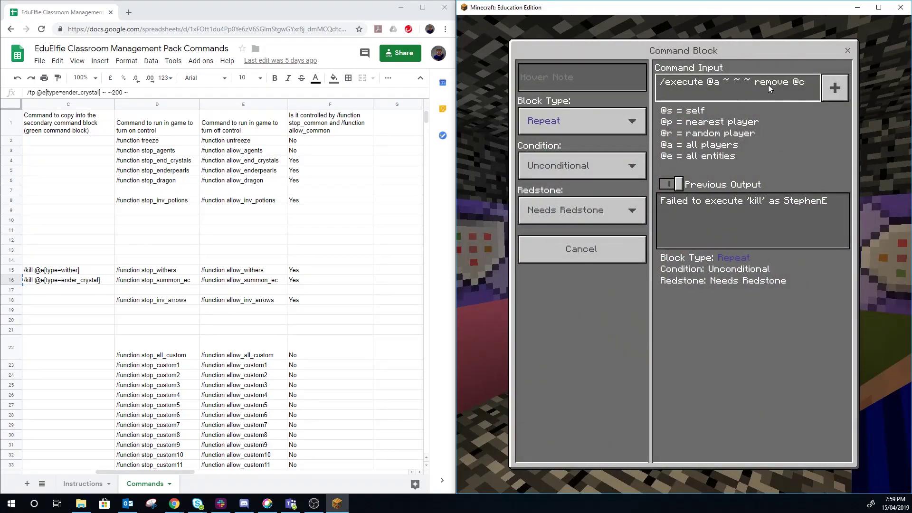
left_click(847, 51)
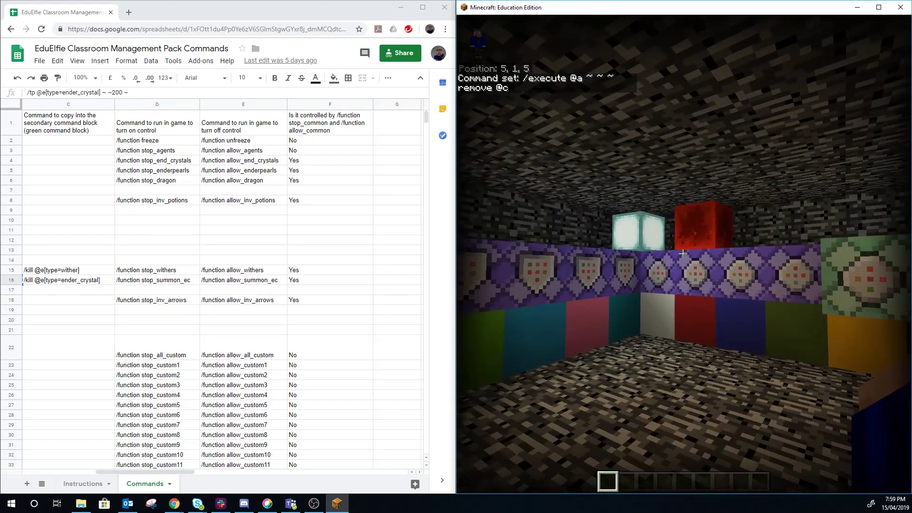
Run /function allow_agents in chat to permit agents again
key("slash")
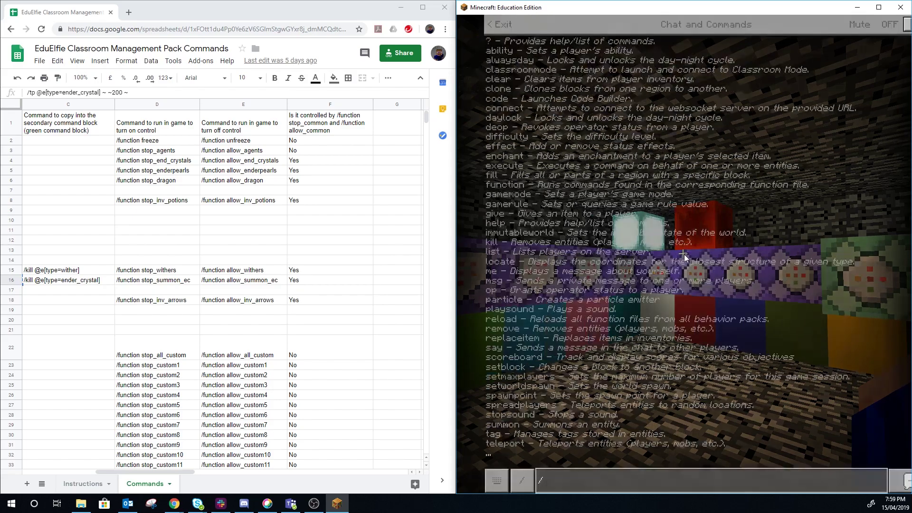
type("function al")
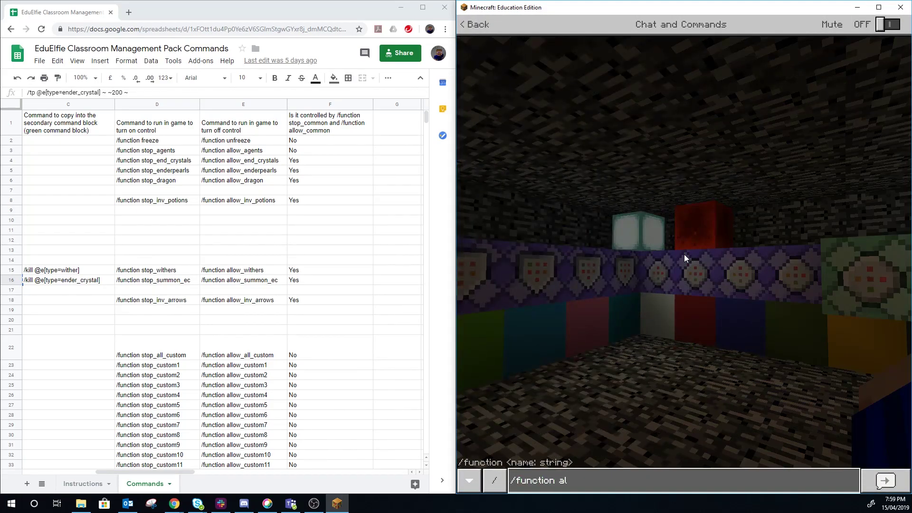
type("low_summon_ec")
key("Return")
Spawn the agent by launching the Code Builder, close the editor, and step back to view the agent
key("c")
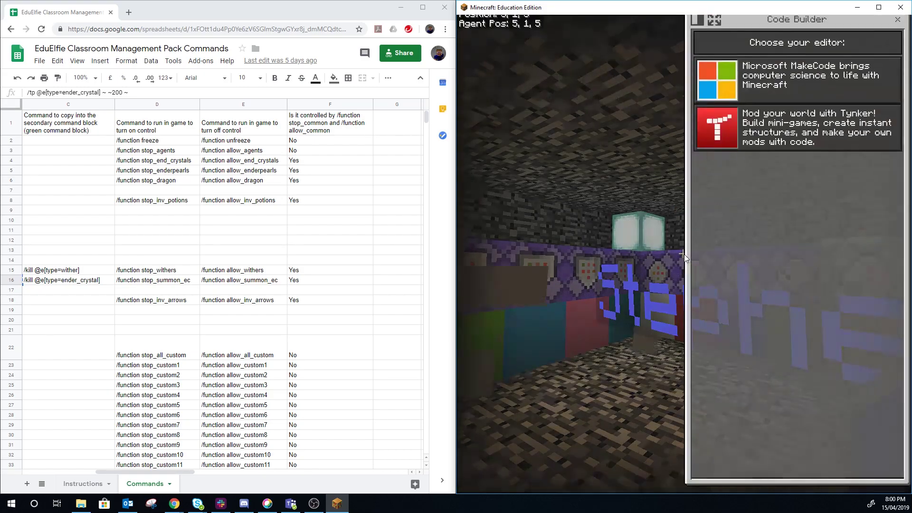
left_click(885, 25)
key("s")
key("s")
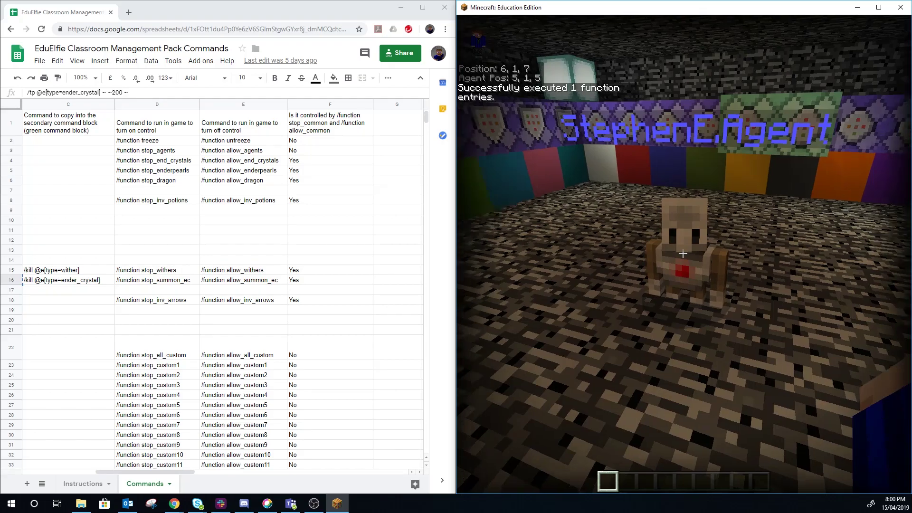
key("w")
Run /function stop_agents again in chat to remove the spawned agent
key("slash")
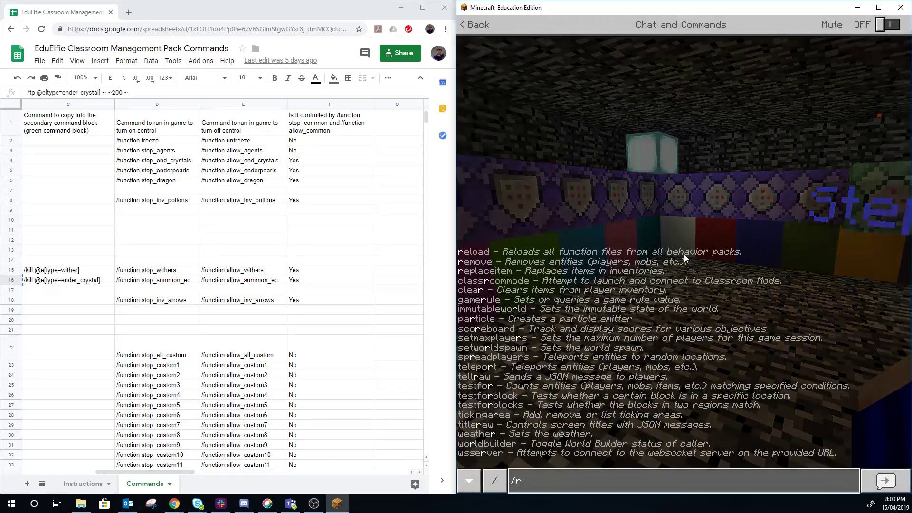
type("fun")
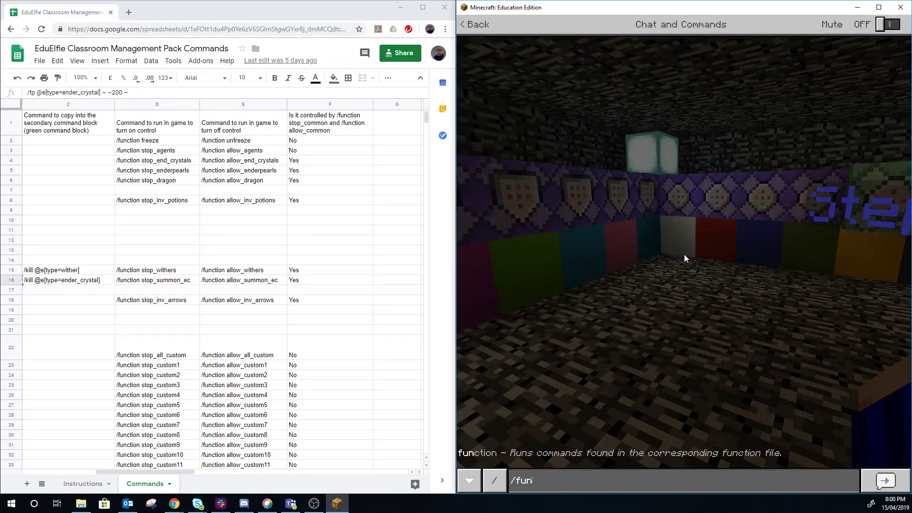
type("ction")
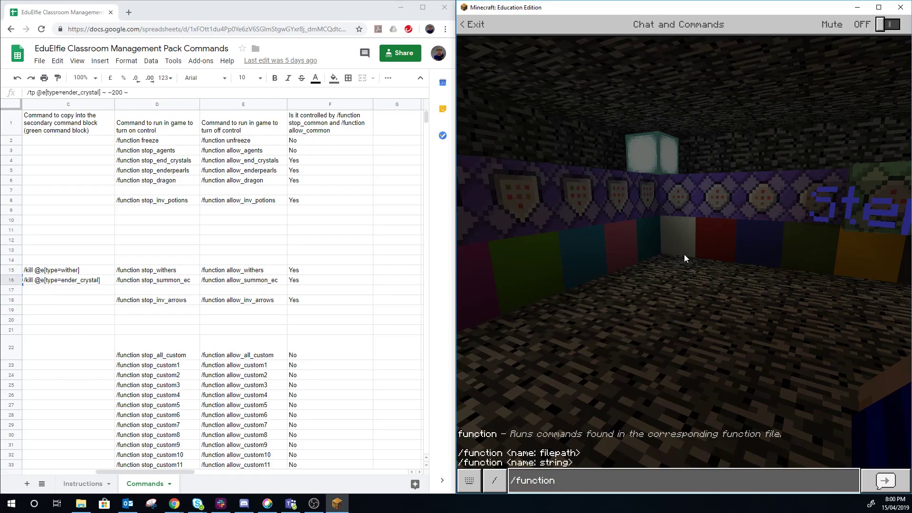
key("Return")
key("slash")
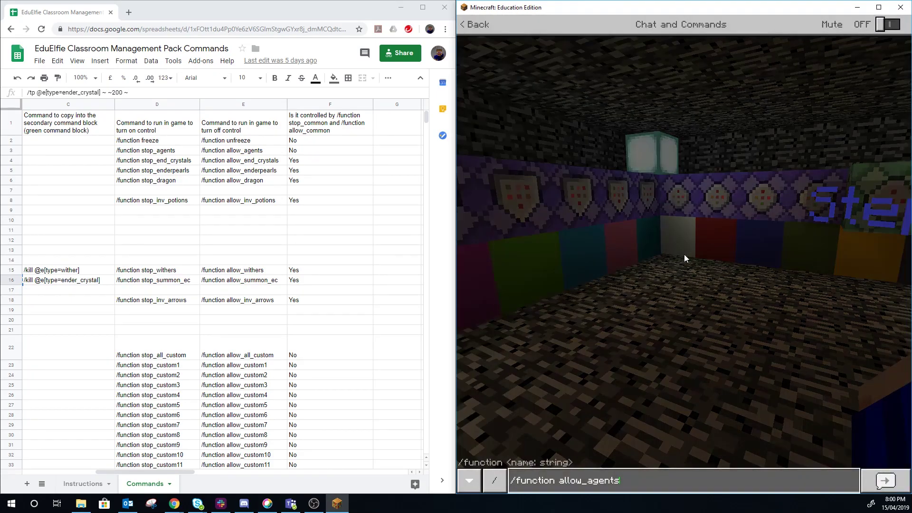
key("Up")
key("Return")
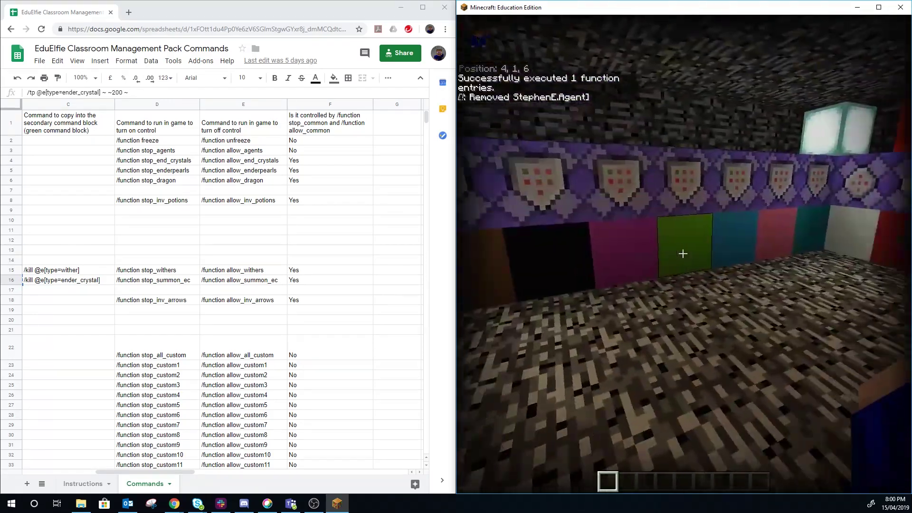
Run /function stop_common by editing the previous stop_agents chat command
key("slash")
key("Up")
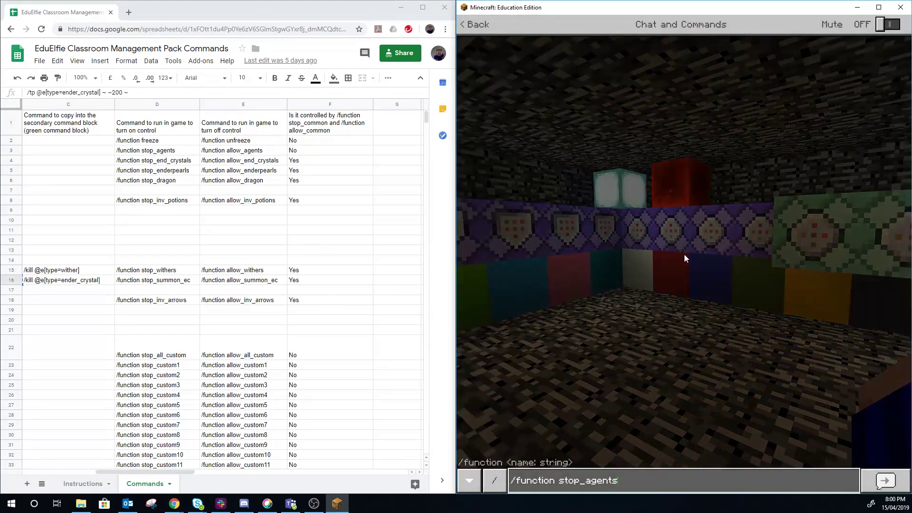
key("BackSpace")
key("BackSpace")
key("BackSpace")
key("BackSpace")
key("BackSpace")
type("common")
key("Return")
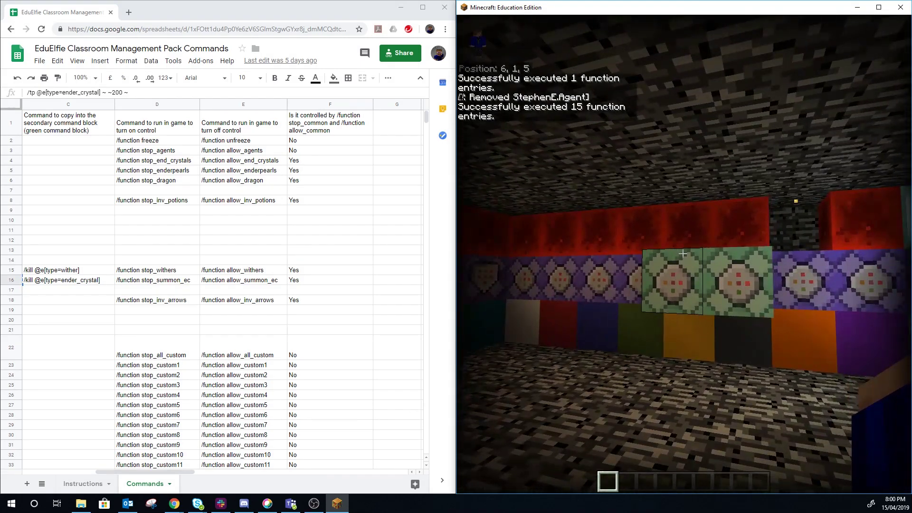
Rerun the earlier /function allow_agents command from the chat history to turn off the agent control
key("slash")
key("Up")
key("Up")
key("Up")
key("Return")
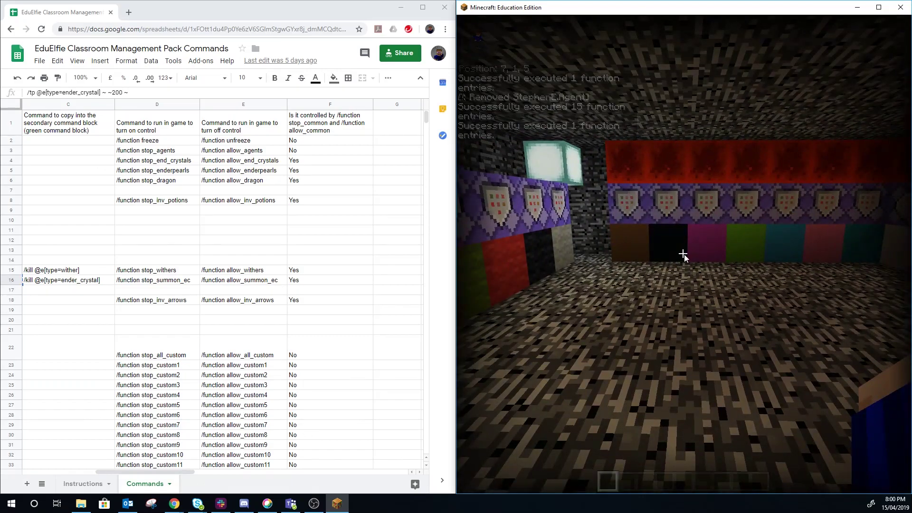
Change the recalled /function stop_common command to /function allow_common and run it to turn off the common controls
key("slash")
key("Up")
key("Up")
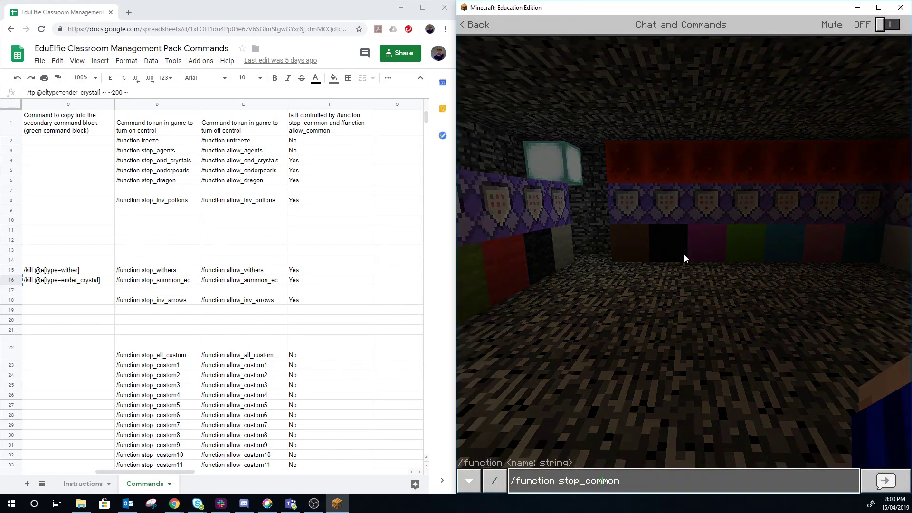
key("BackSpace")
key("BackSpace")
key("BackSpace")
key("BackSpace")
type("allow")
key("Return")
key("w")
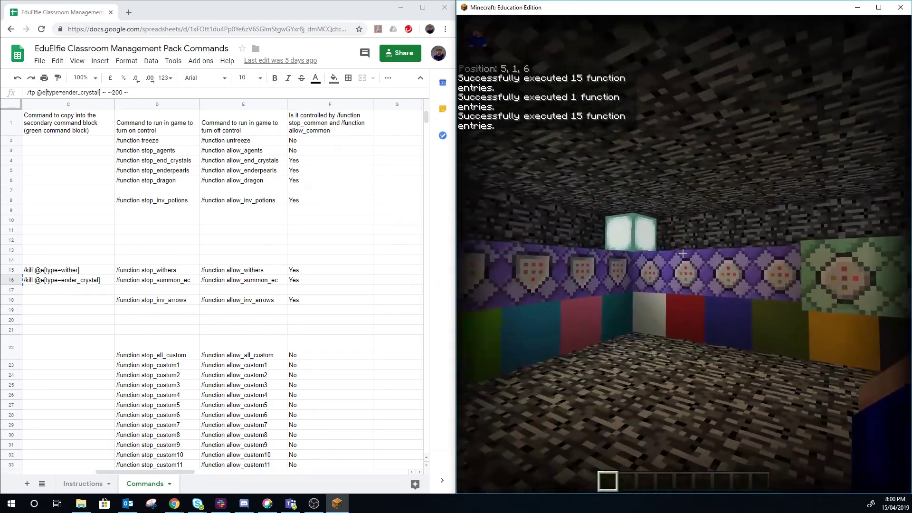
Maximise the Minecraft window, close the inventory, and bring the whole row of command blocks into view
key("e")
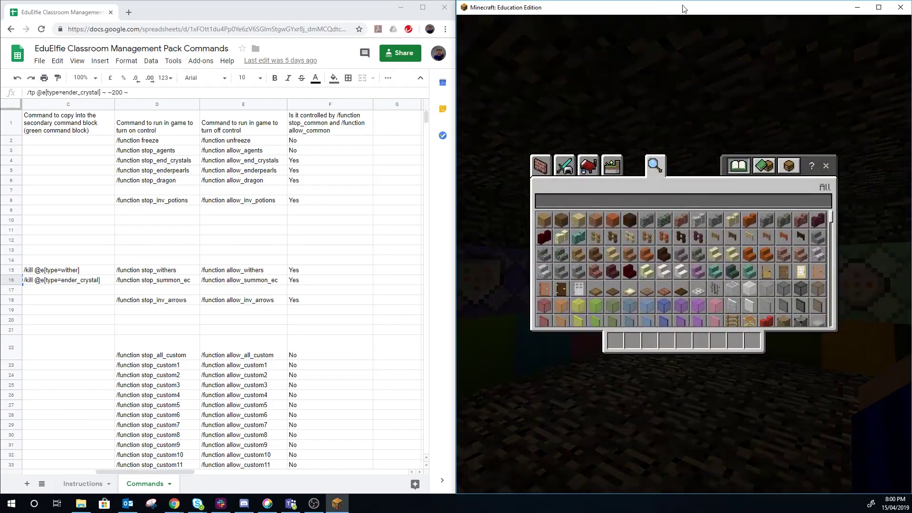
double_click(684, 7)
left_click(668, 120)
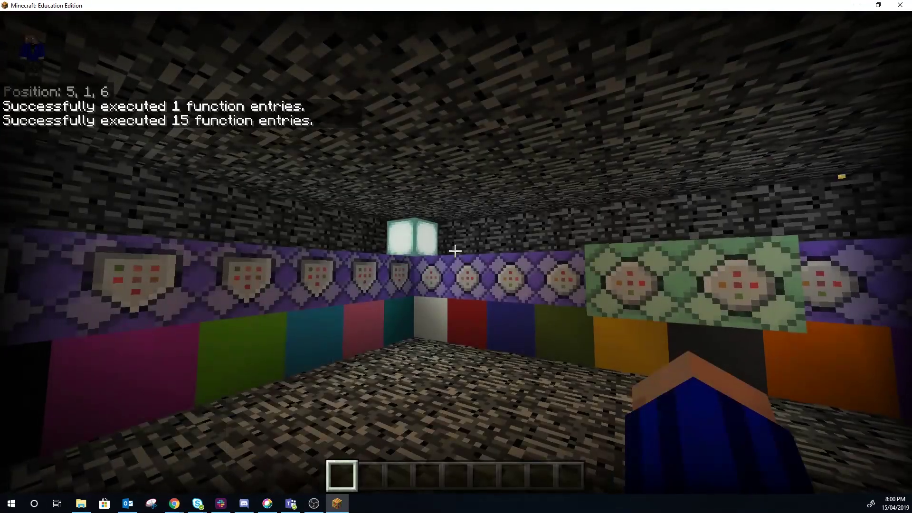
key("w")
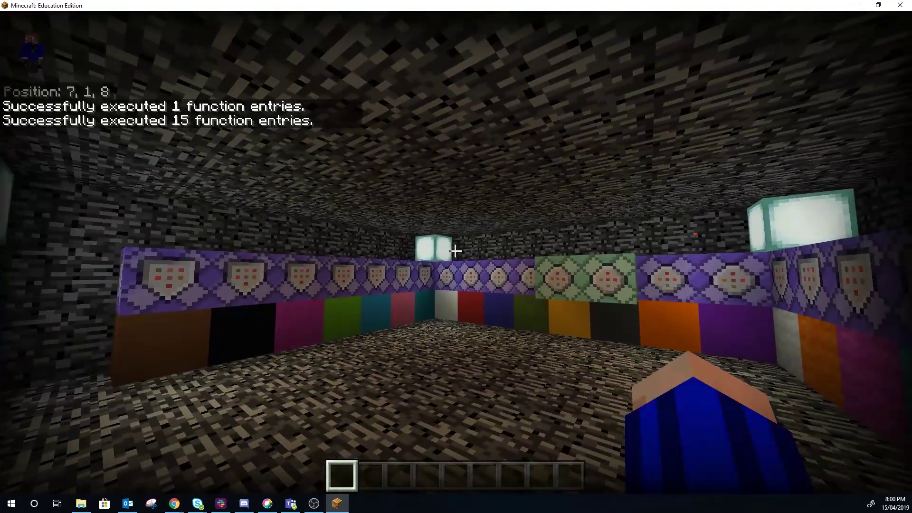
Run /function stop_common in chat to turn on all the common controls, and leave the chat screen
key("slash")
type("function sto")
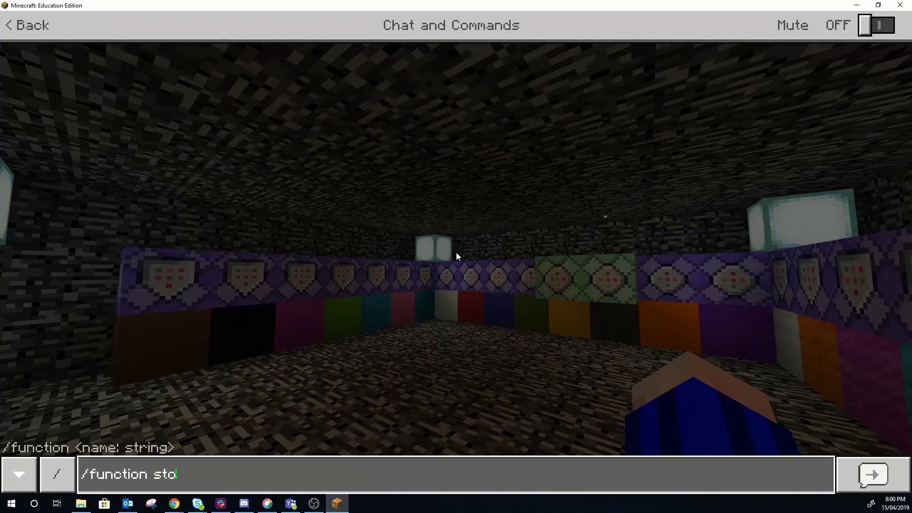
type("p_common")
key("Return")
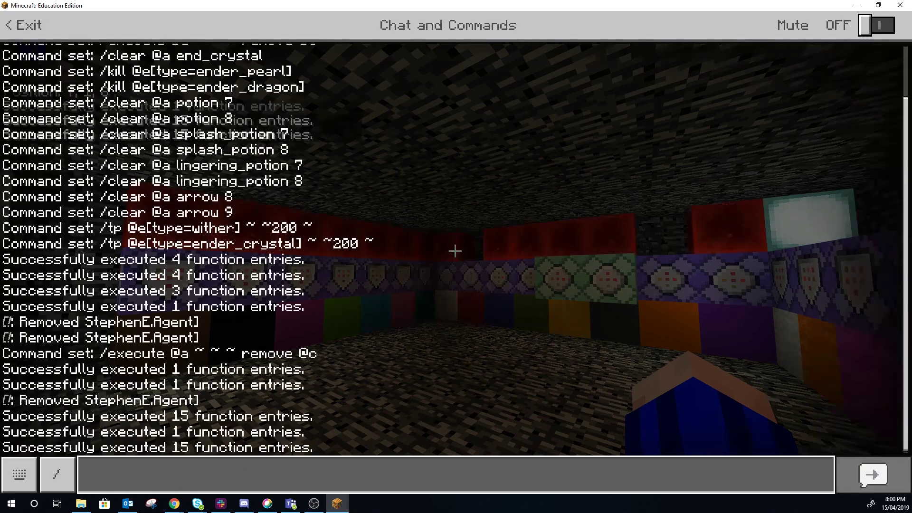
key("Escape")
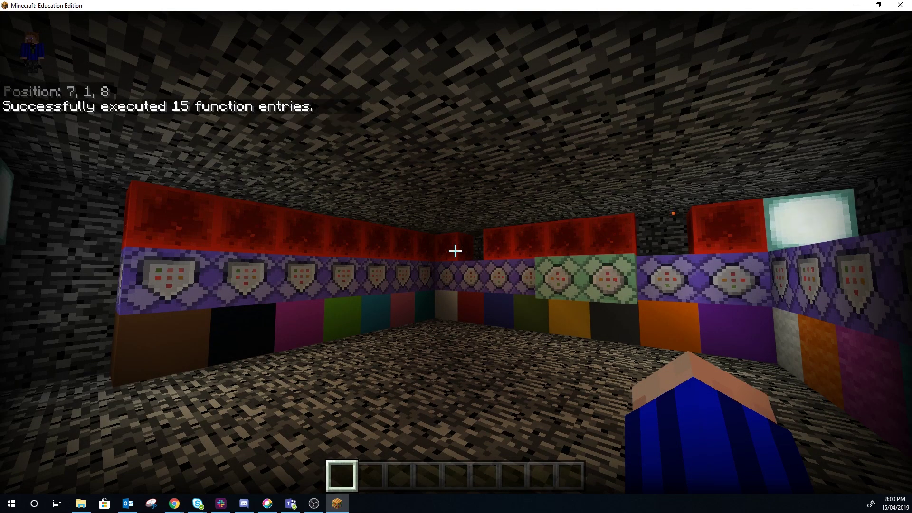
key("w")
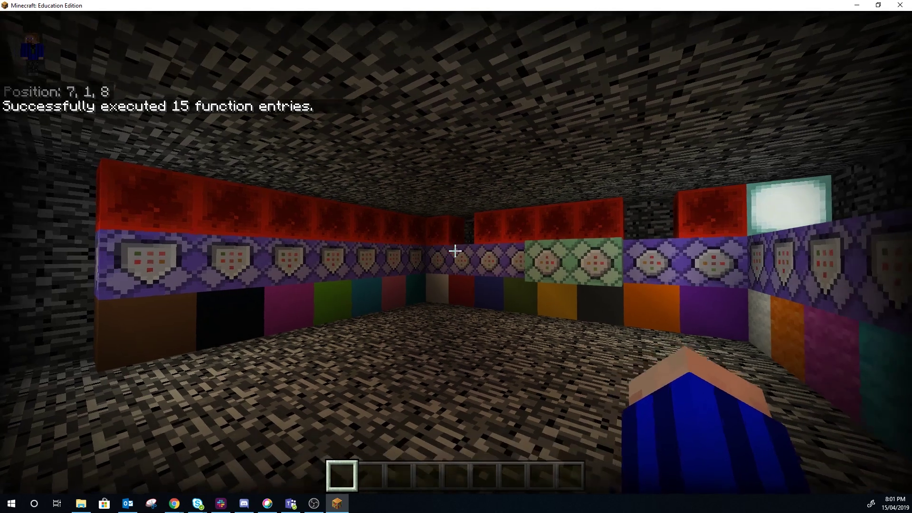
Dock the Minecraft window beside the command spreadsheet and close the inventory
key("e")
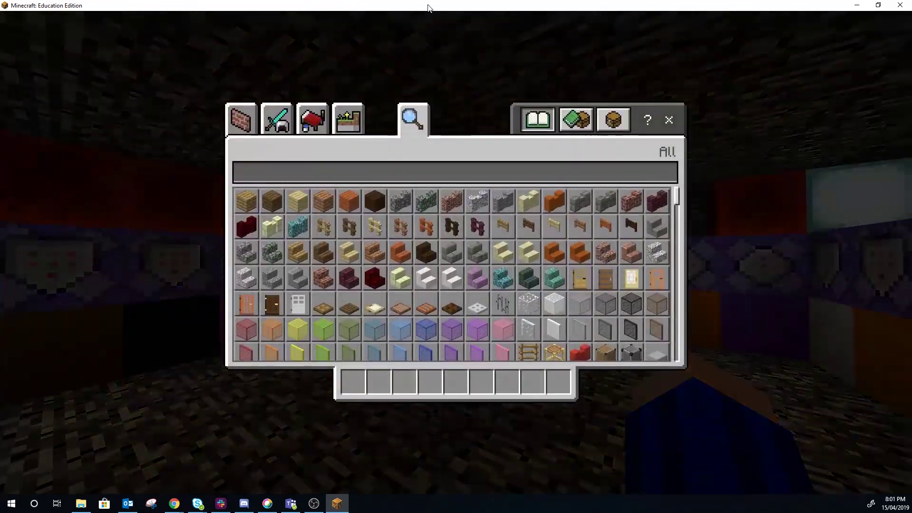
left_click_drag(428, 5, 910, 125)
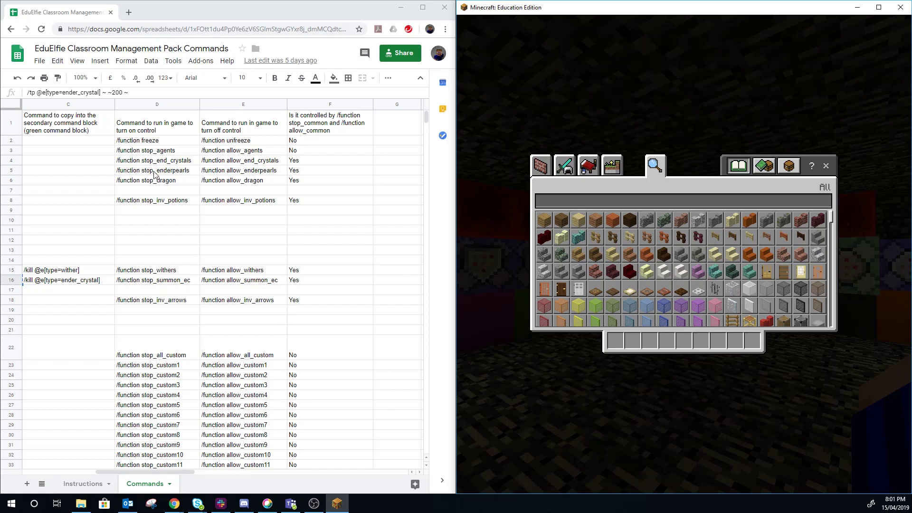
left_click(826, 165)
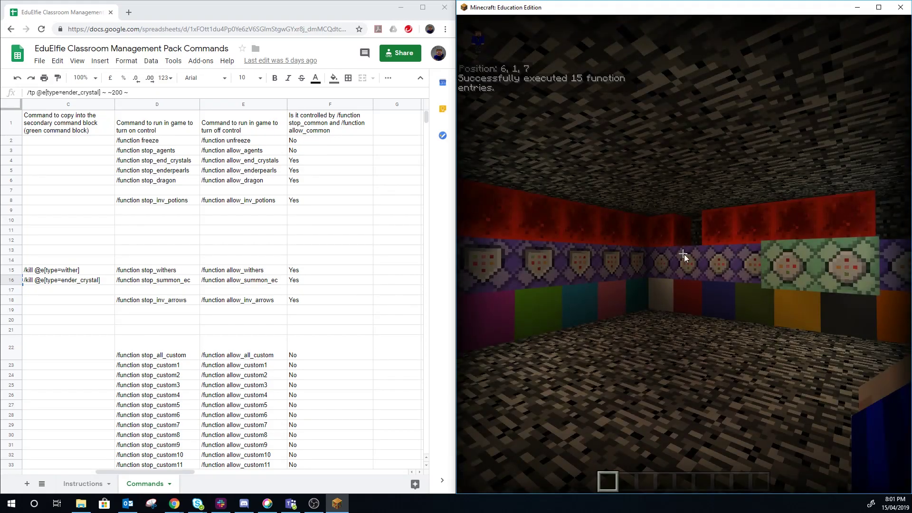
Run /function allow_enderpearls in chat to turn off only the ender pearl control
key("slash")
type("function allow")
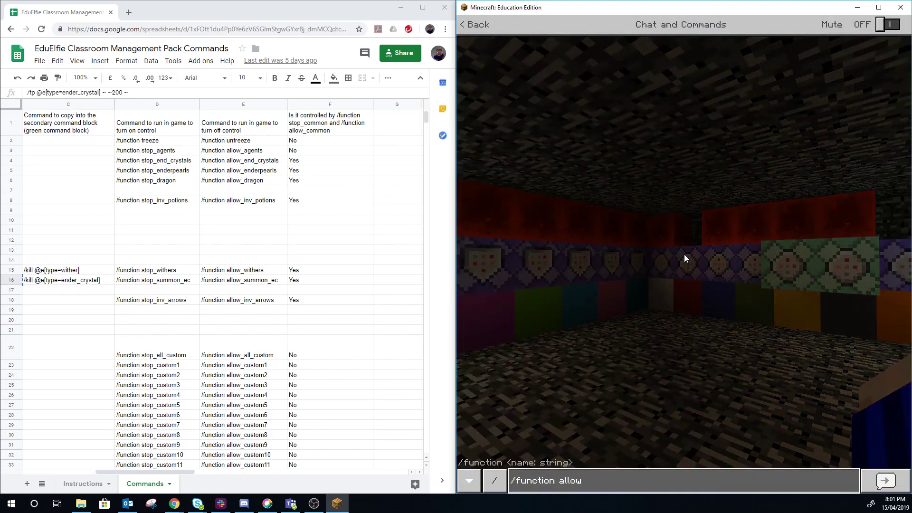
type("_enderpearls")
key("Return")
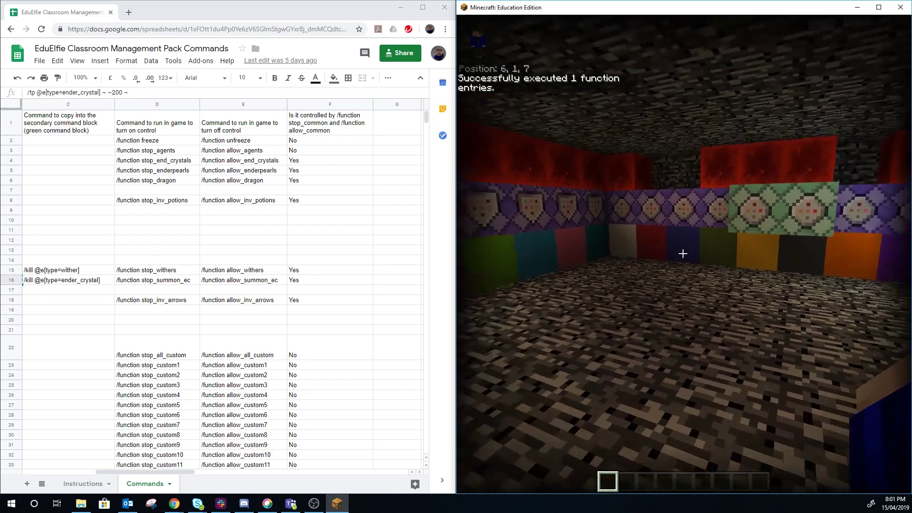
Run /function stop_enderpearls in chat to turn the ender pearl control back on
key("w")
key("d")
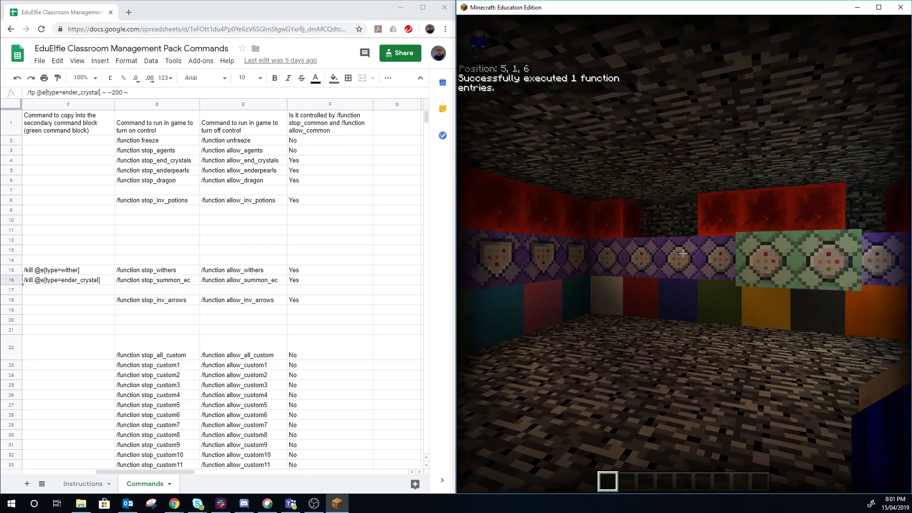
key("slash")
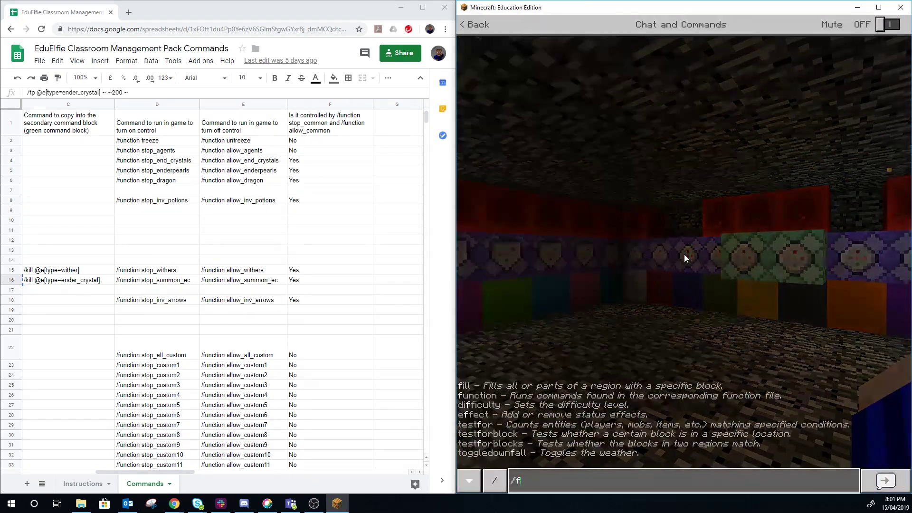
type("fuinc")
key("BackSpace")
key("BackSpace")
key("BackSpace")
key("BackSpace")
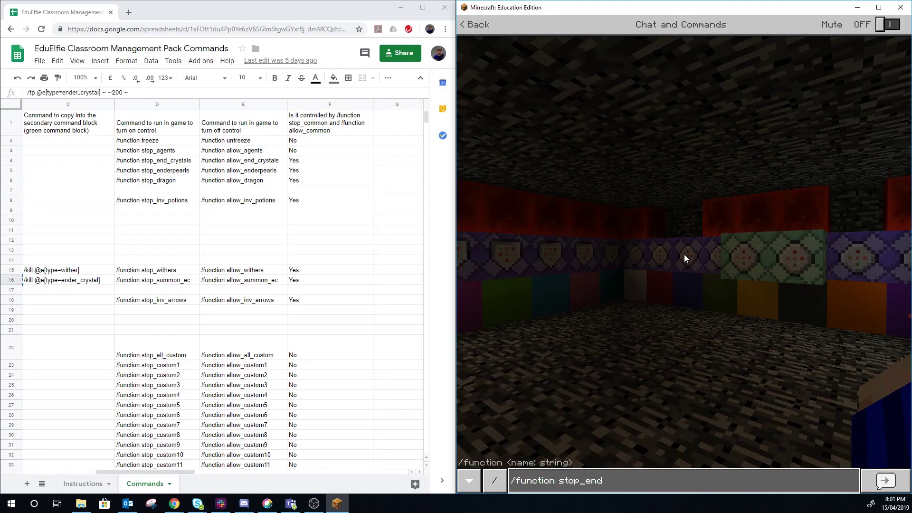
type("s")
key("Return")
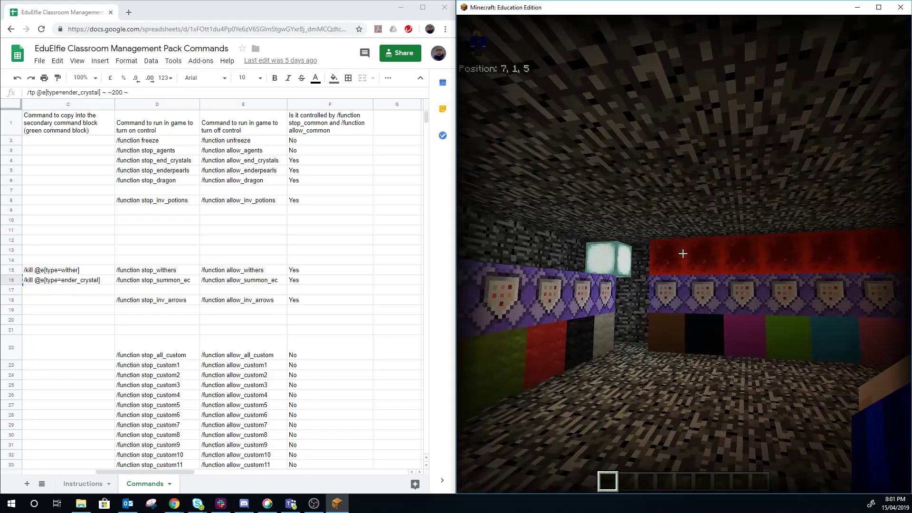
Run /function allow_common in chat to turn off all the common controls
key("slash")
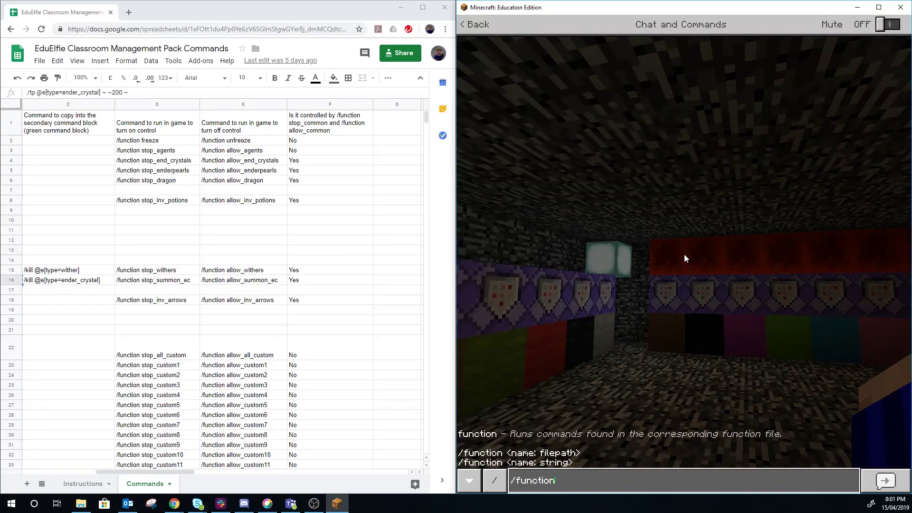
type("function allow_common")
key("Return")
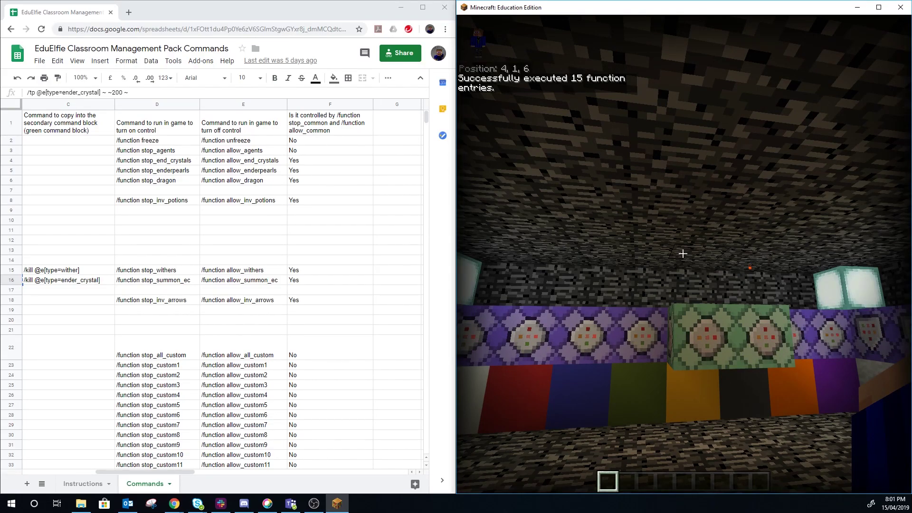
Bring the custom command blocks above the coloured wool into view and run /function stop_custom1 to turn on the first custom control
key("w")
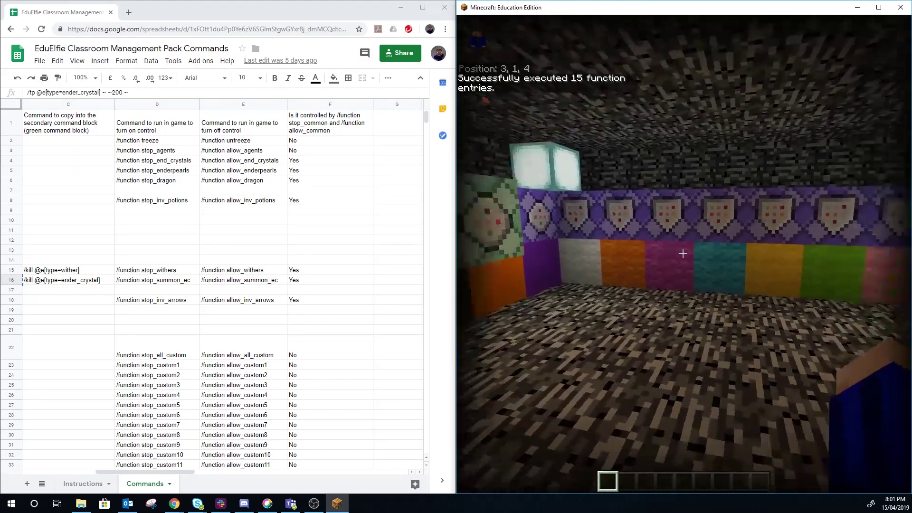
key("s")
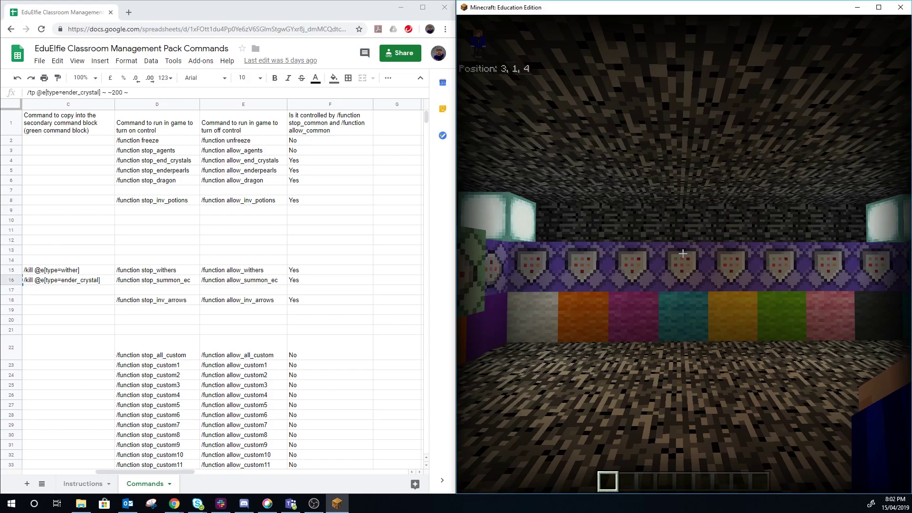
key("s")
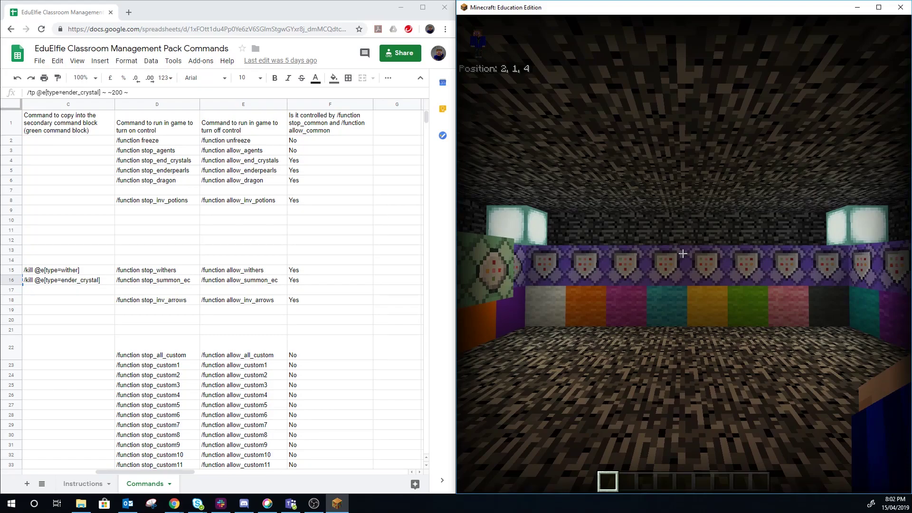
key("w")
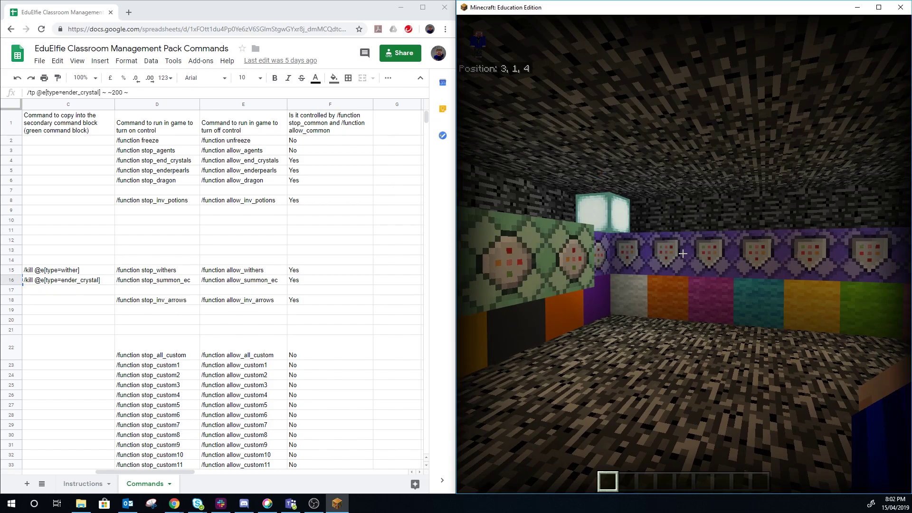
key("slash")
type("funct")
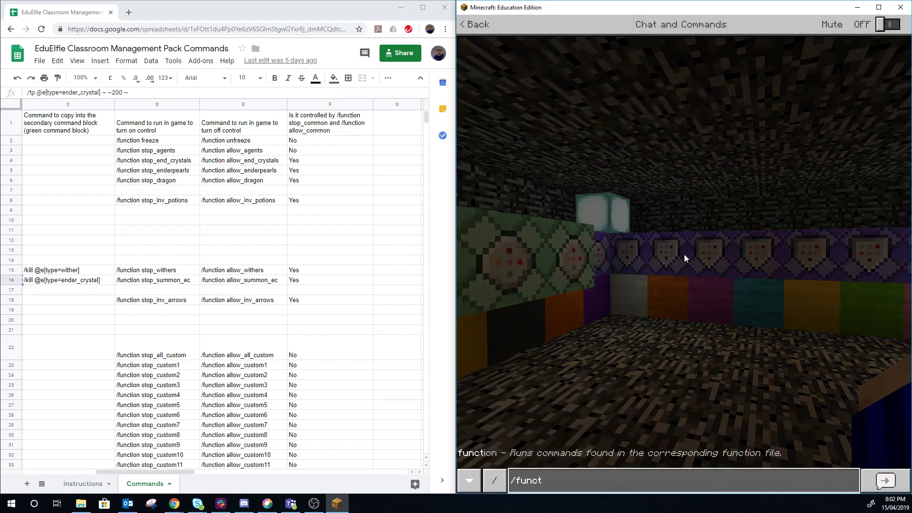
type("ion stop_")
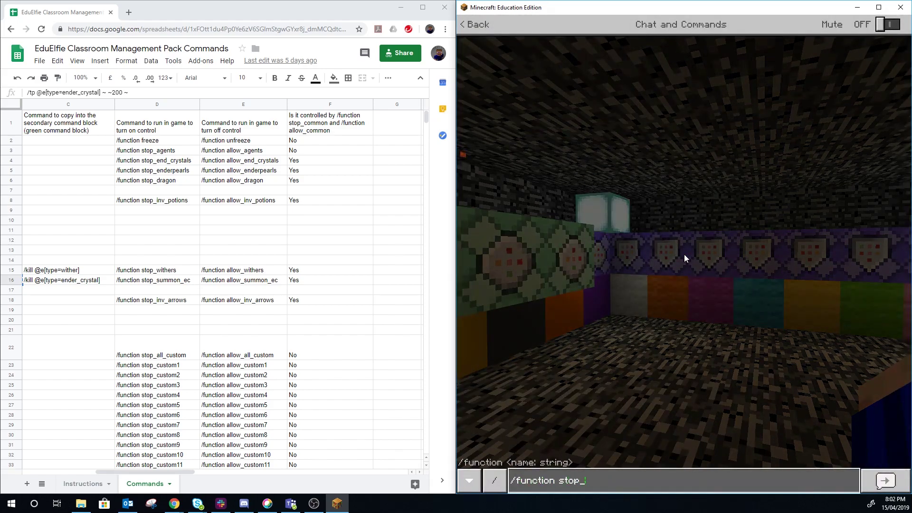
type("custom1")
key("Return")
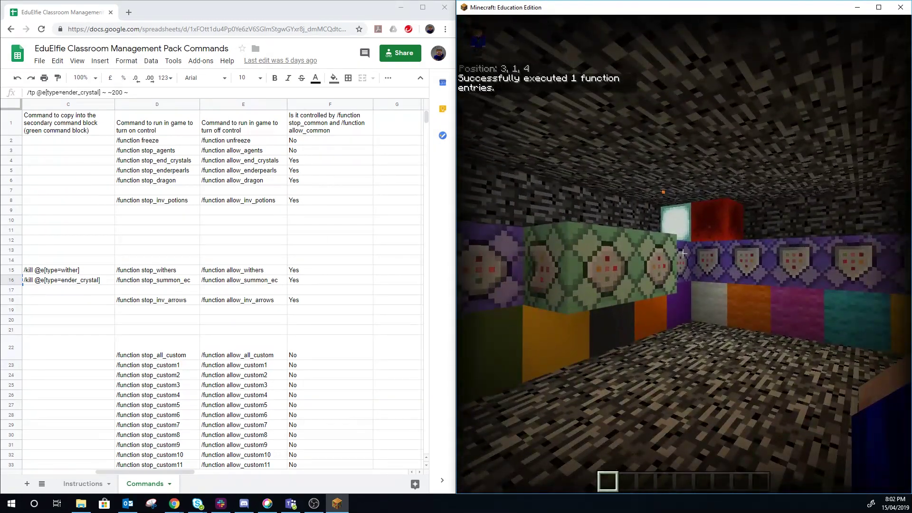
Change the recalled chat command to /function allow_custom1 and run it to turn off the first custom control
key("slash")
key("Up")
key("BackSpace")
key("BackSpace")
key("BackSpace")
key("BackSpace")
key("BackSpace")
key("BackSpace")
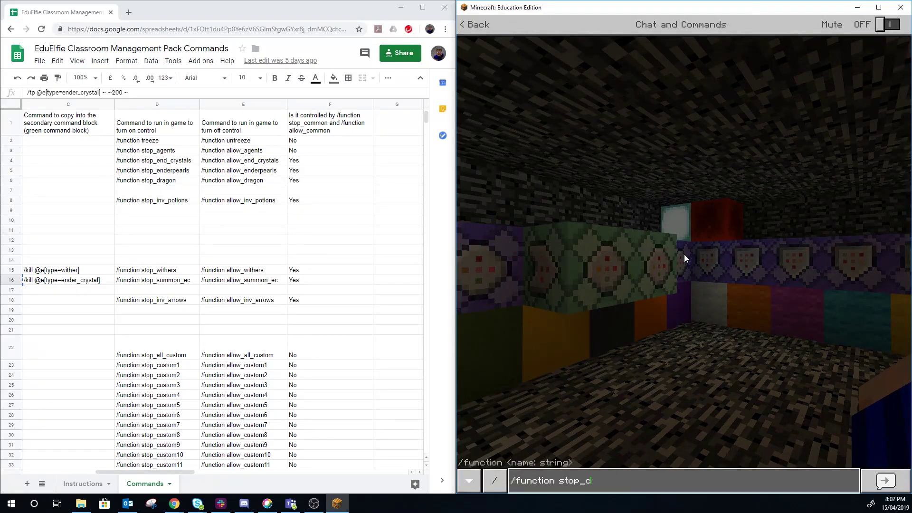
key("BackSpace")
key("BackSpace")
key("BackSpace")
key("BackSpace")
key("BackSpace")
key("BackSpace")
type("allow_custom1")
key("Return")
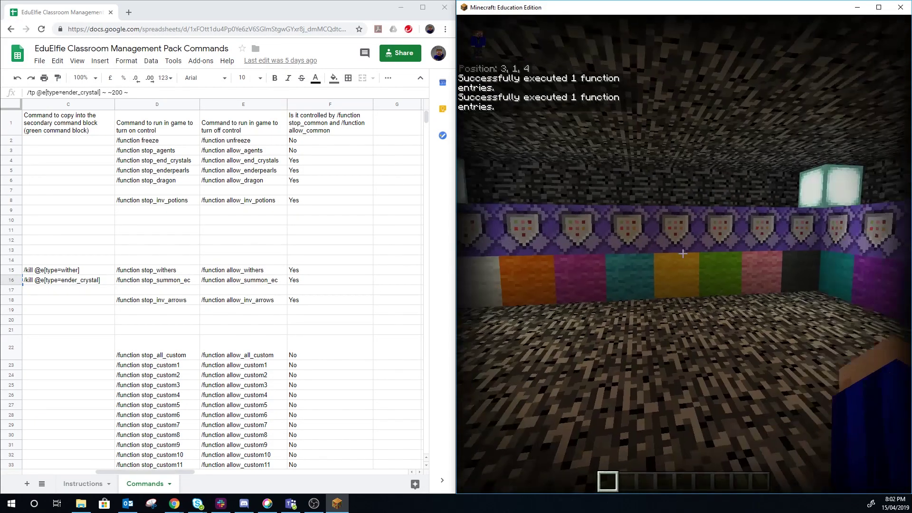
Change the recalled command to /function stop_all_custom and run it to turn on every custom control
key("slash")
key("Up")
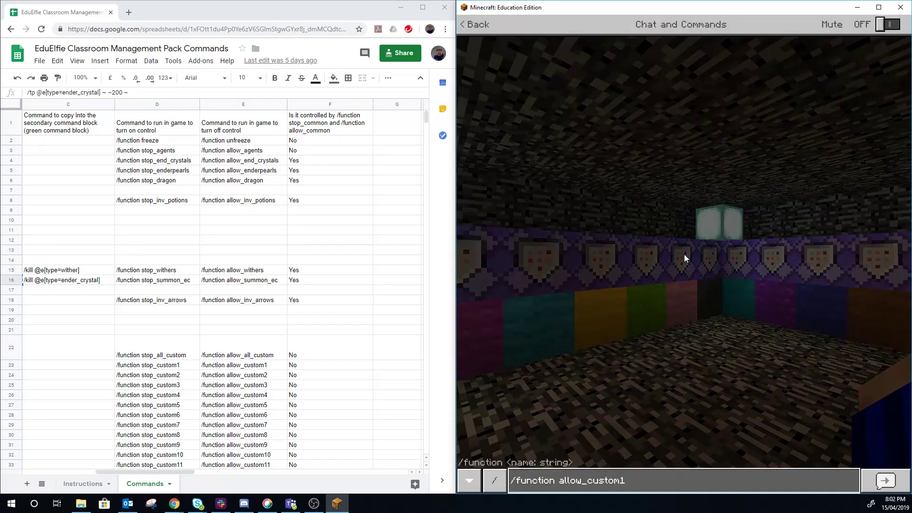
key("BackSpace")
key("BackSpace")
key("BackSpace")
key("BackSpace")
key("BackSpace")
key("BackSpace")
key("BackSpace")
key("BackSpace")
key("BackSpace")
key("BackSpace")
key("BackSpace")
key("BackSpace")
key("BackSpace")
type("stop_all_custom")
key("Return")
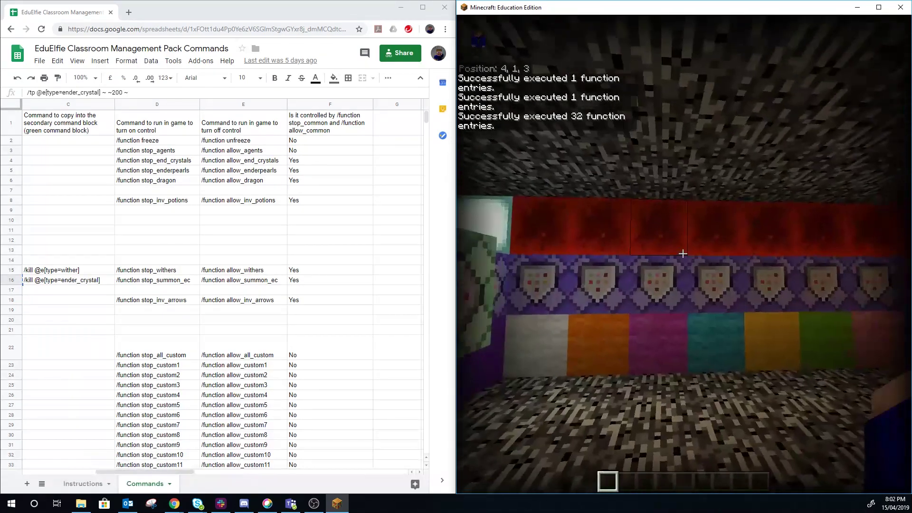
Change the recalled command to /function allow_all_custom and run it to turn off every custom control
key("t")
key("Up")
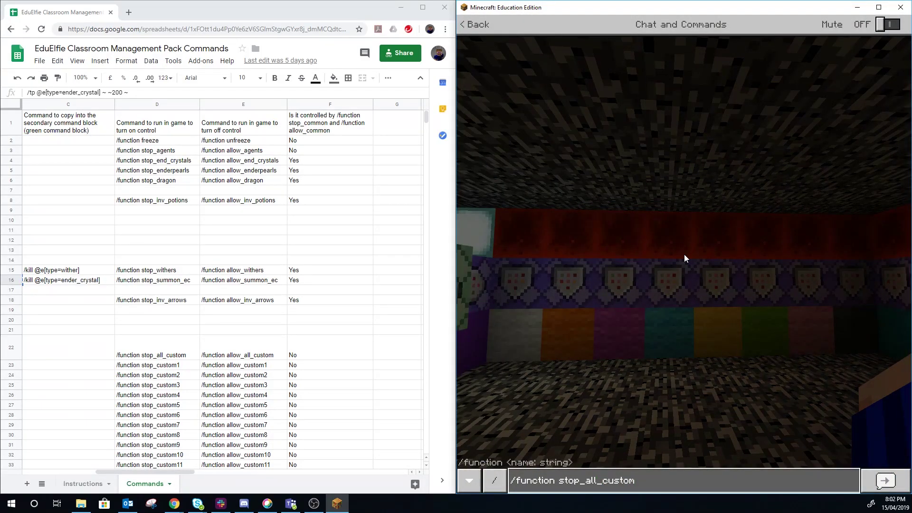
key("BackSpace")
key("BackSpace")
key("BackSpace")
key("BackSpace")
type("allow")
key("Return")
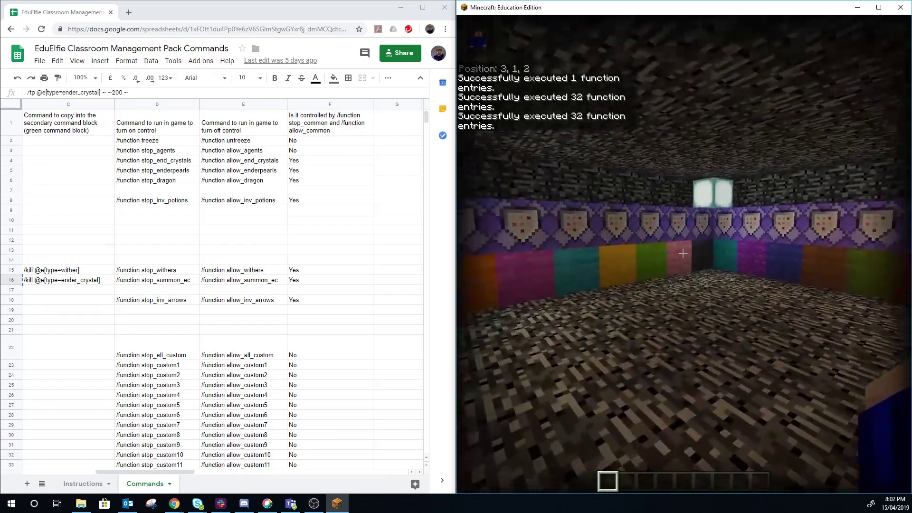
Look over the command blocks around the control room, and consult the spreadsheet's Instructions sheet for the finishing command
key("w")
key("s")
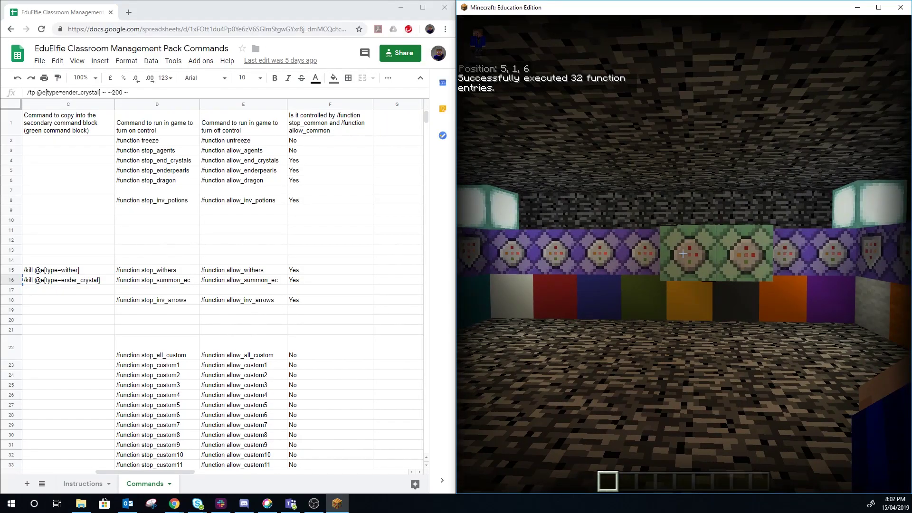
key("s")
key("w")
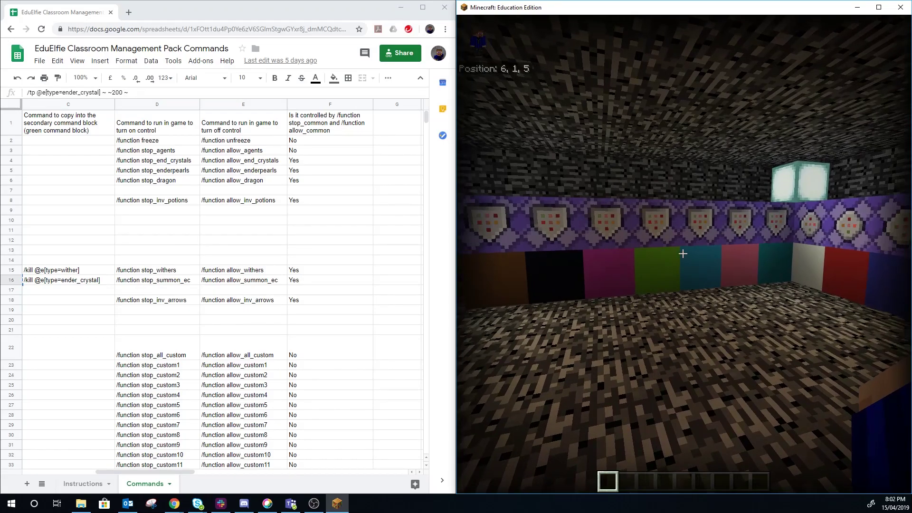
key("slash")
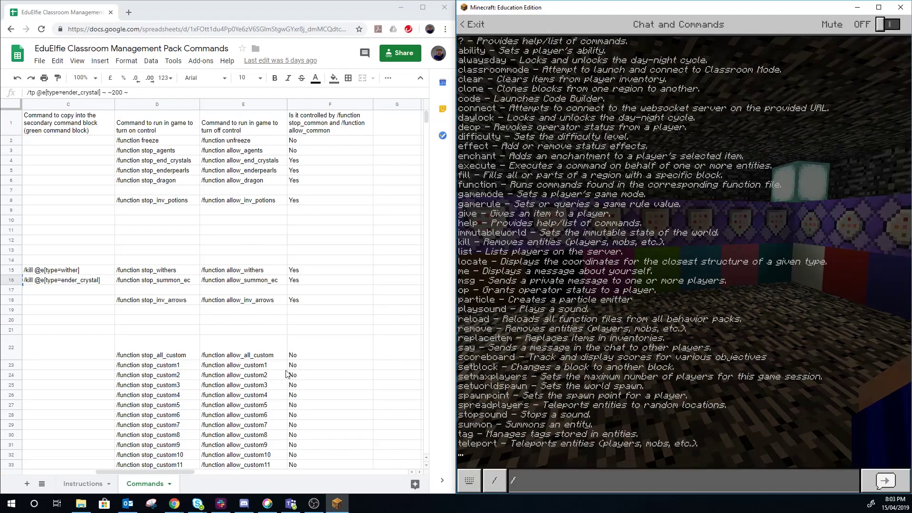
left_click(90, 481)
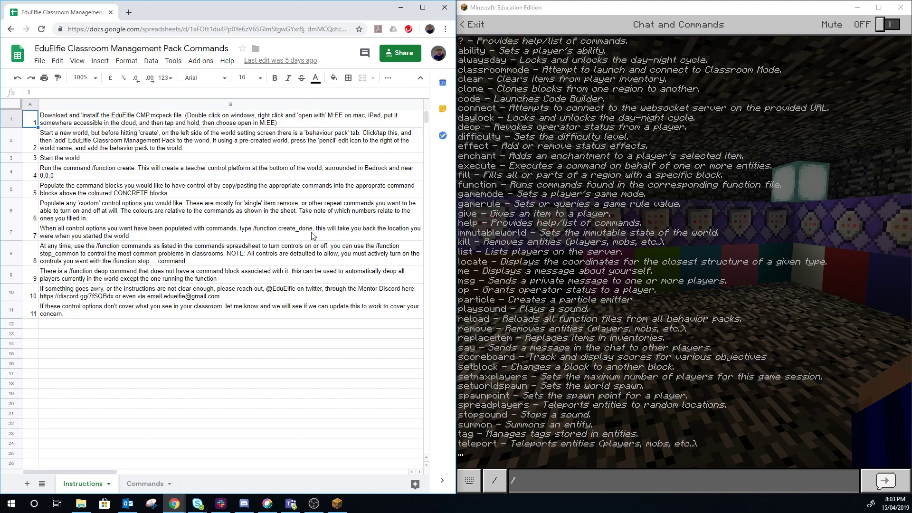
Run /function create_done in the Minecraft chat to leave the control room and return to the starting location
left_click(557, 485)
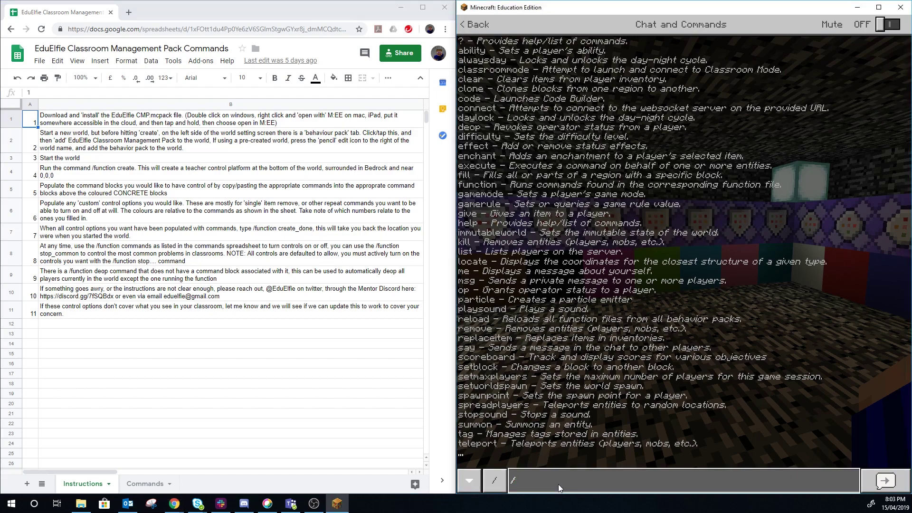
type("function create_de")
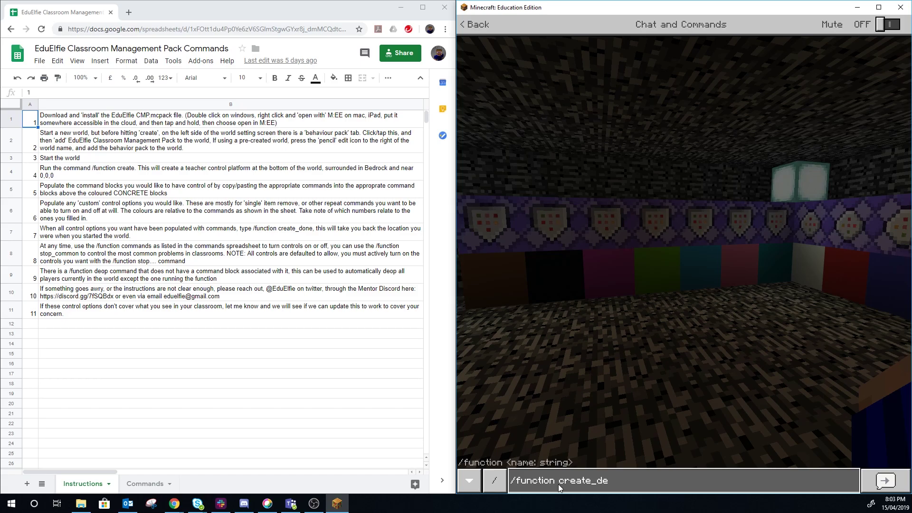
key("BackSpace")
type("one")
key("Return")
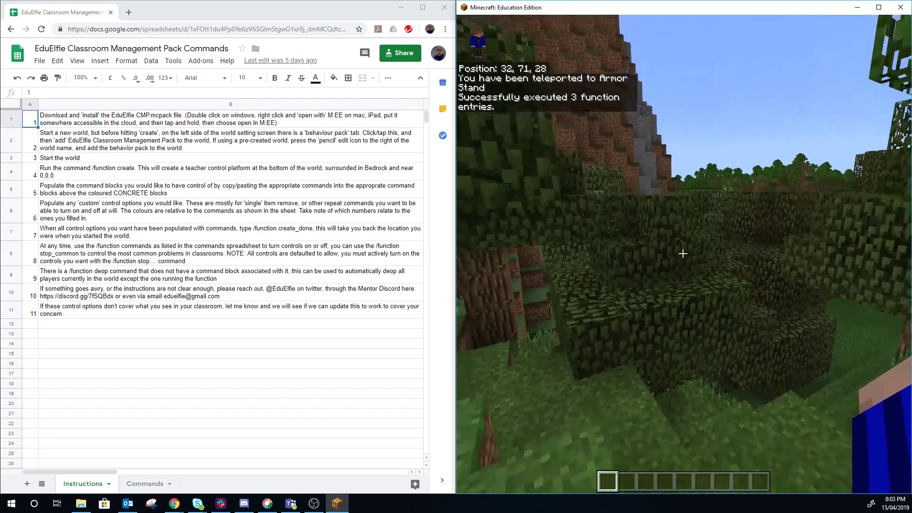
Maximise the Minecraft window, close the inventory, and move out over the river and swamp
key("e")
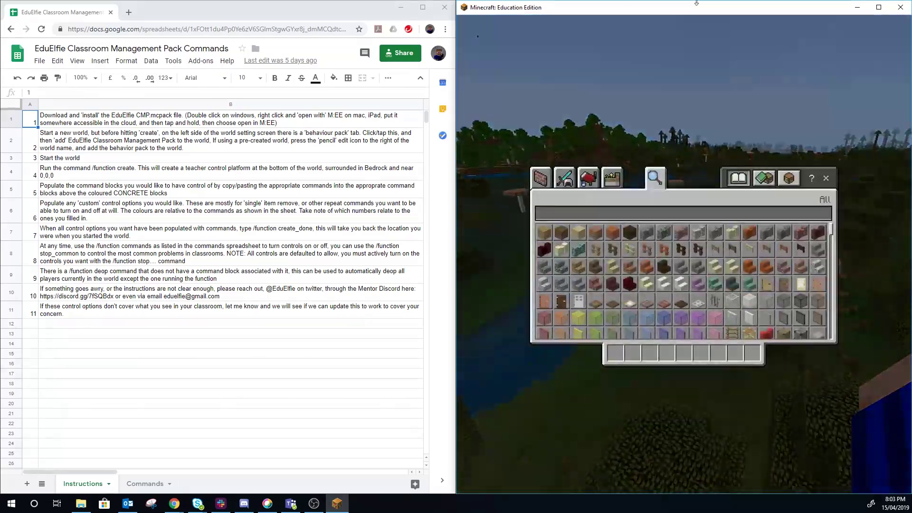
double_click(696, 3)
left_click(668, 120)
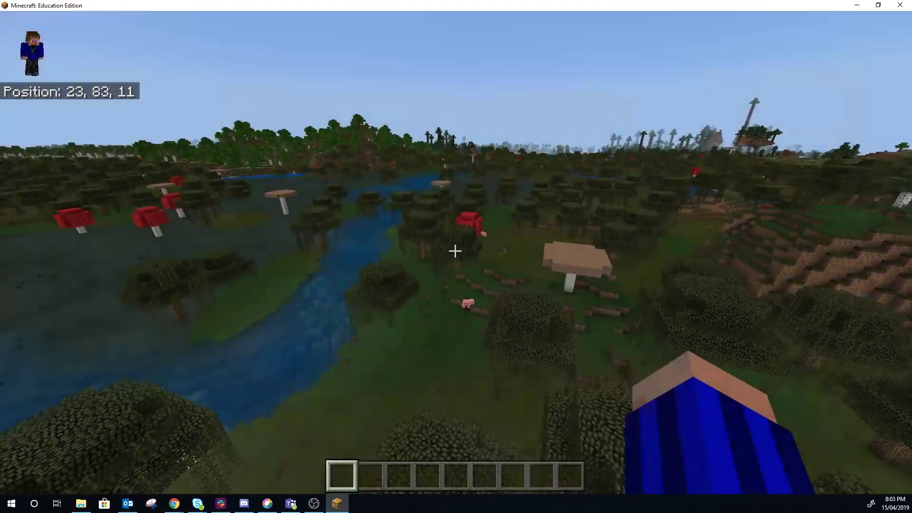
key("w")
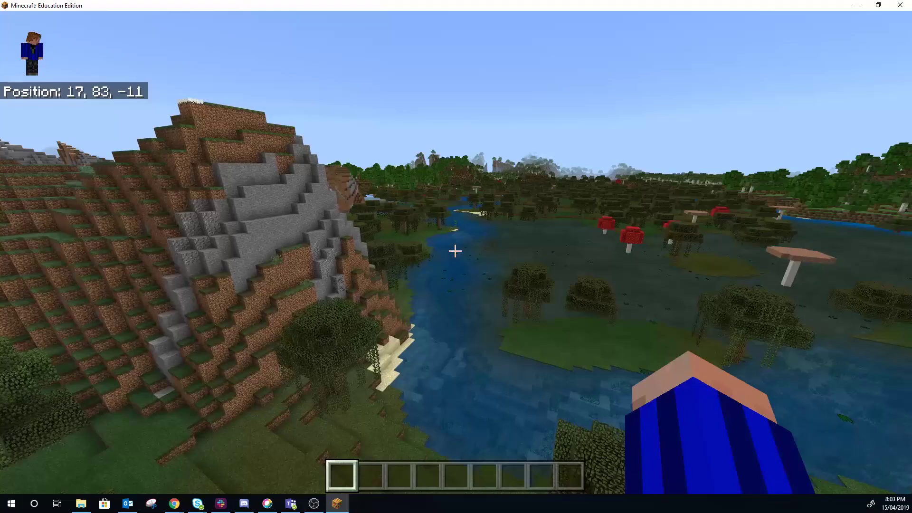
Run /function freeze in the Minecraft chat to freeze the class
type("/function f")
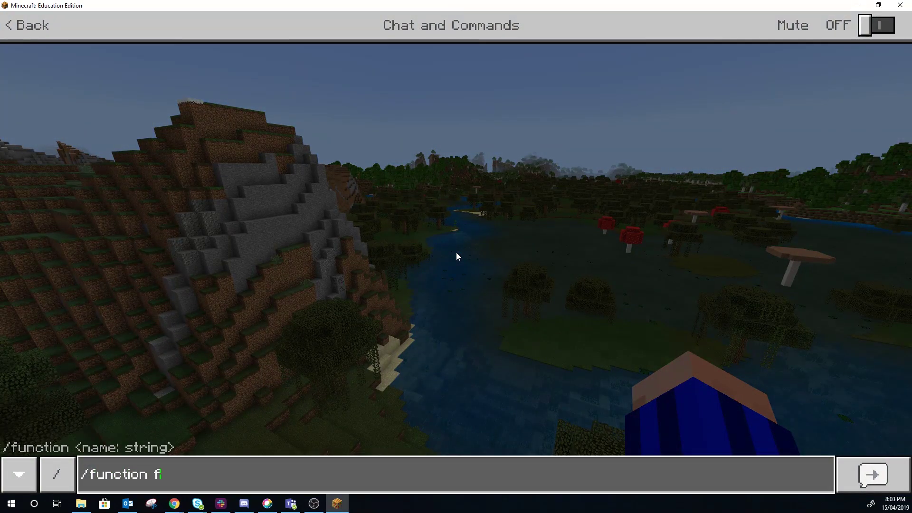
type("reeze")
key("Return")
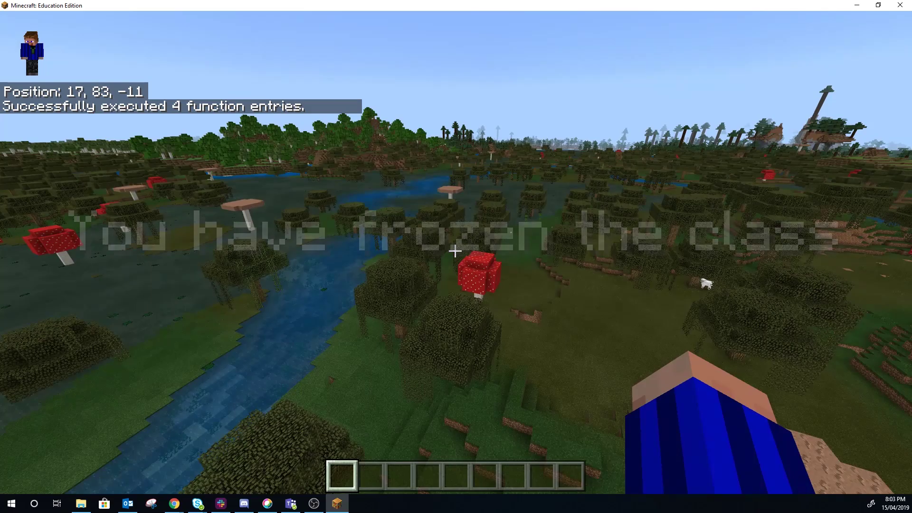
Change the recalled command to /function unfreeze, run it, and fly around above the trees to test free movement
key("slash")
key("Up")
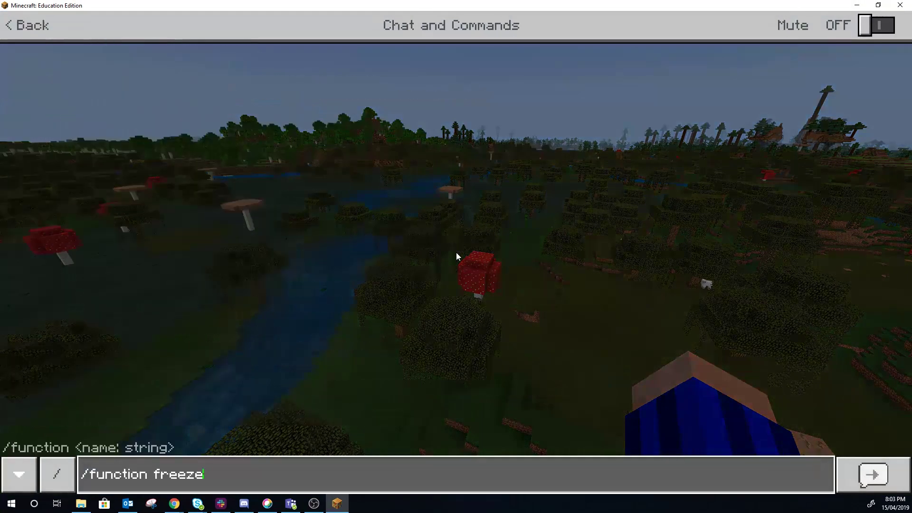
key("Left")
key("Left")
key("Left")
key("Left")
key("Left")
key("Left")
type("un")
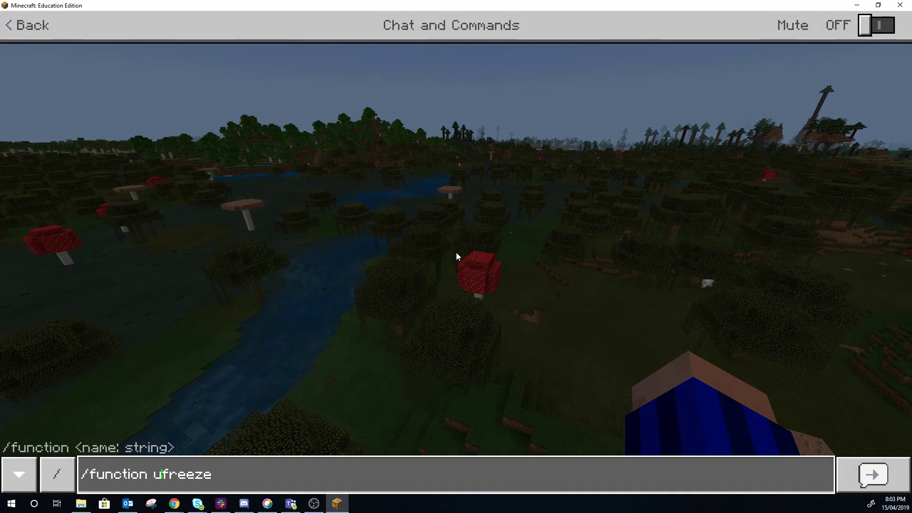
key("Return")
key("w")
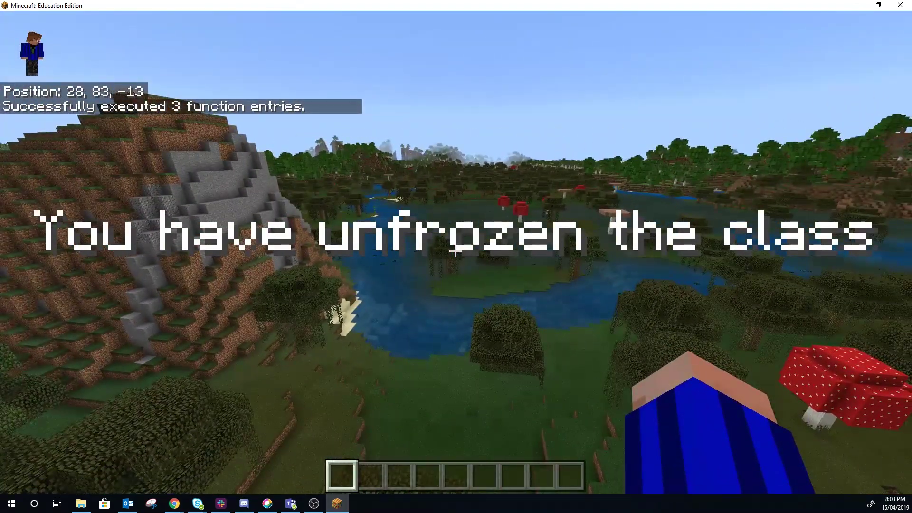
key("w")
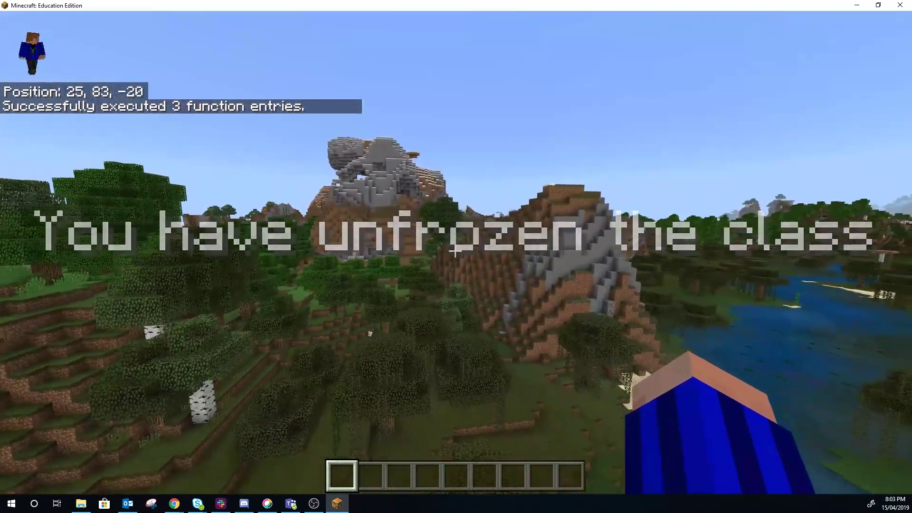
key("w")
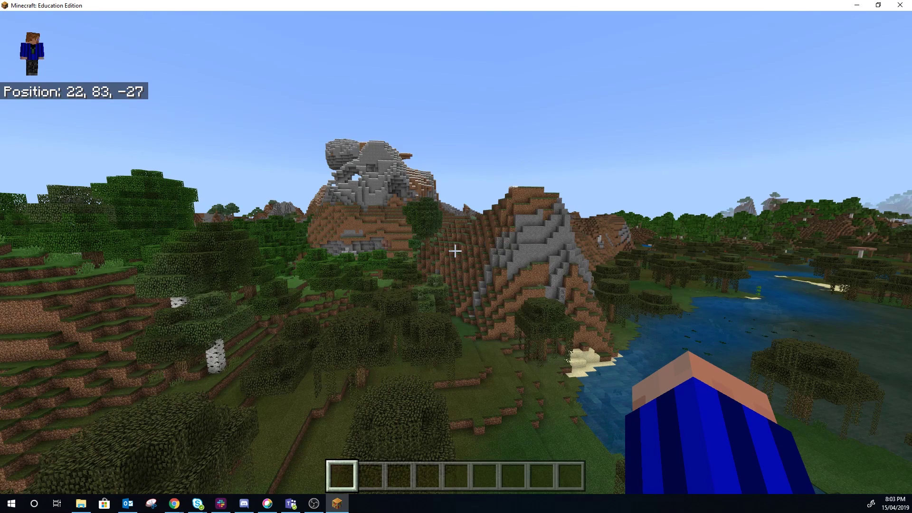
Run /function stop_common in the chat to turn on the common controls
key("slash")
type("stop")
key("BackSpace")
key("BackSpace")
key("BackSpace")
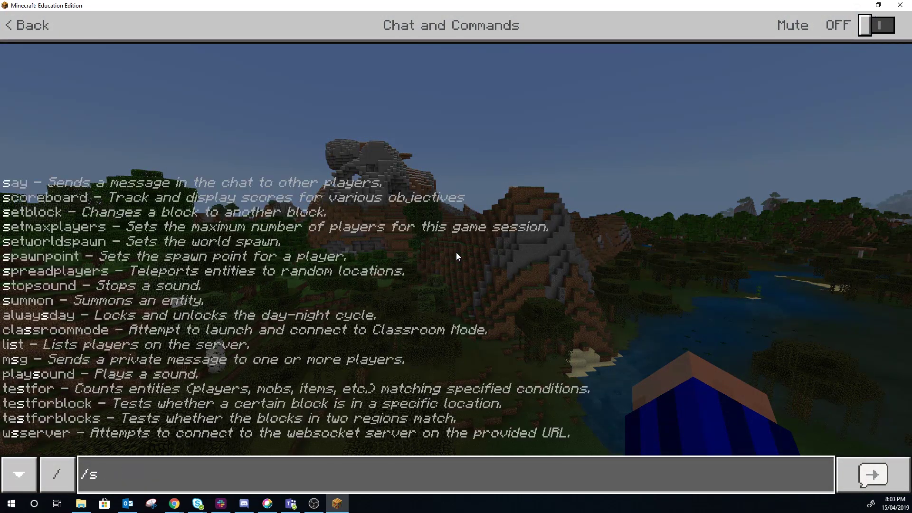
key("BackSpace")
type("fuin")
key("BackSpace")
key("BackSpace")
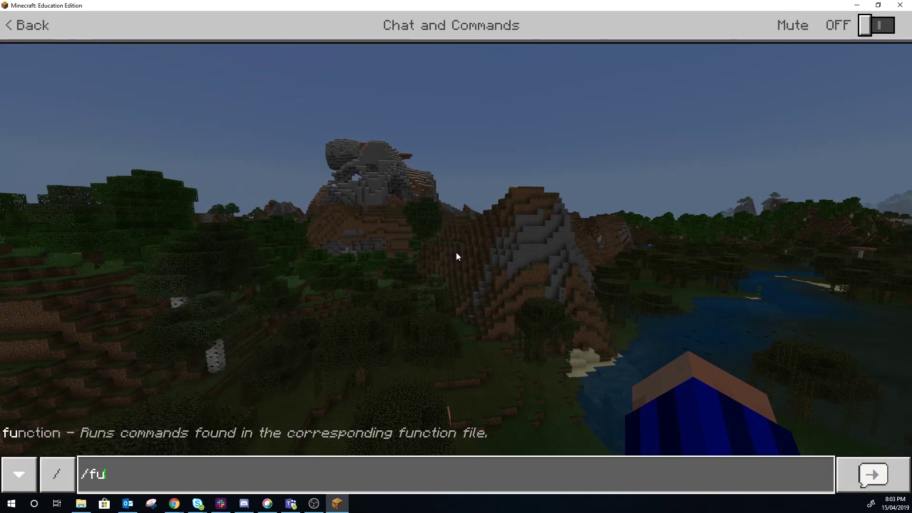
type("nction stop_c")
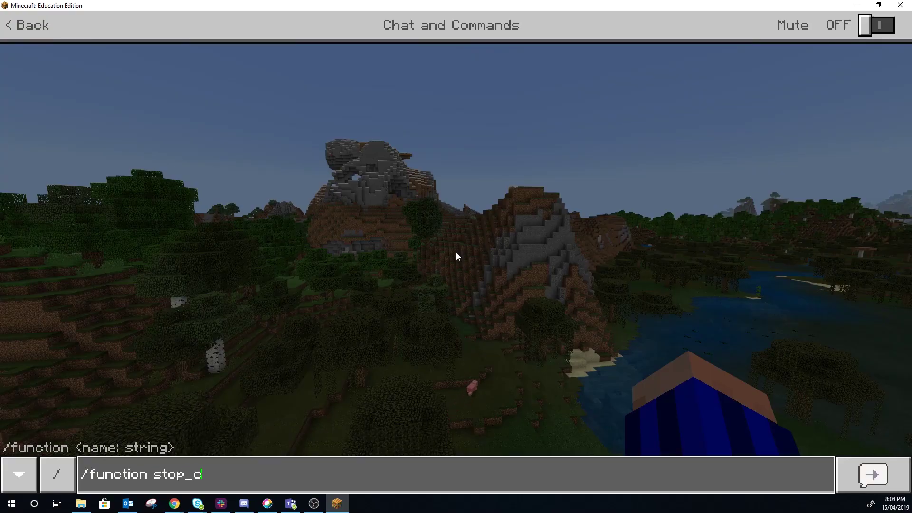
type("ommon")
key("Return")
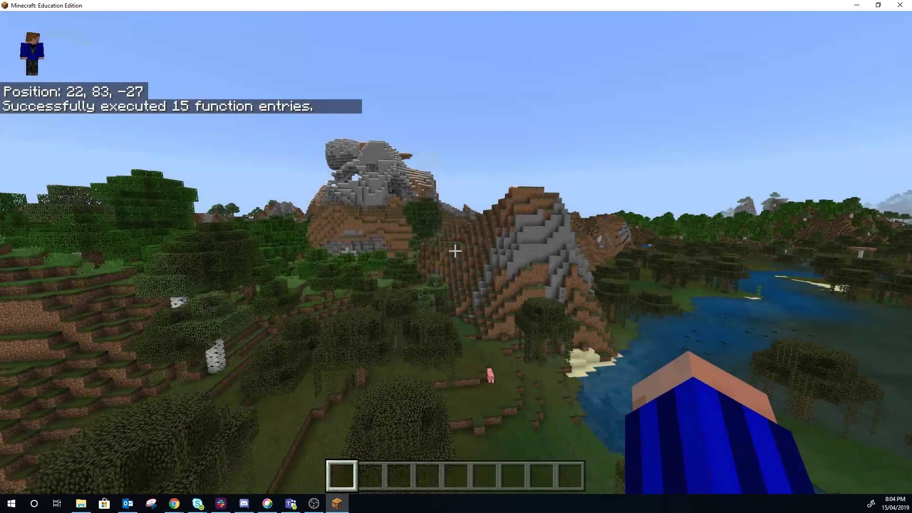
Search the inventory for "en", place an Ender Pearl in the eighth hotbar slot, and hold it
key("w")
key("e")
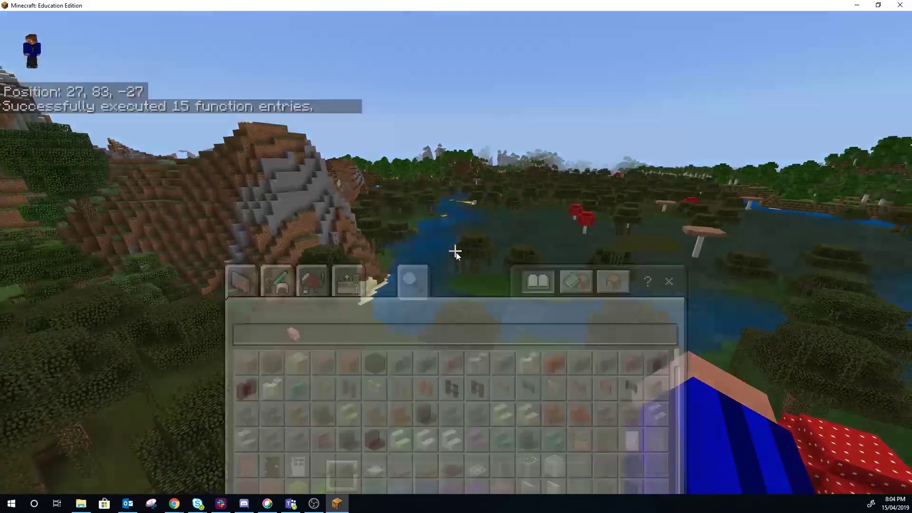
left_click(299, 172)
type("en")
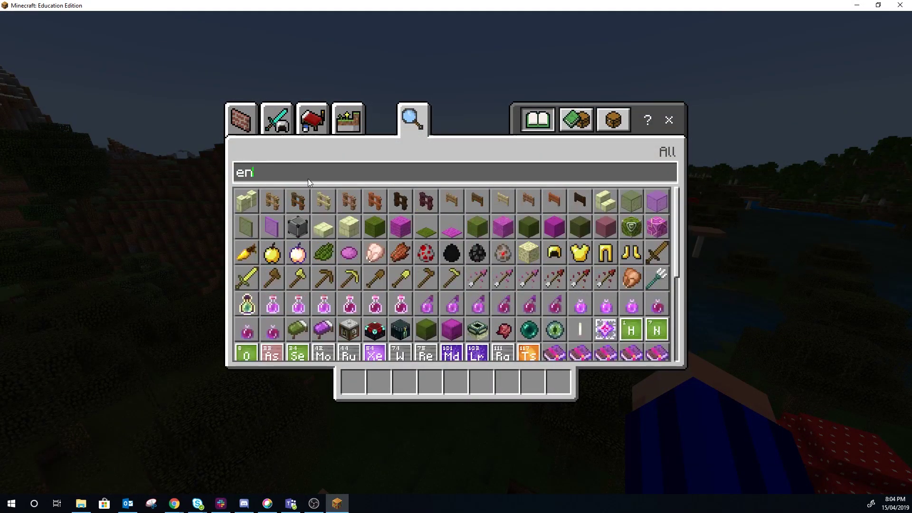
left_click(529, 328)
left_click(532, 382)
key("Escape")
scroll(455, 251, "down", 6)
Throw the Ender Pearl four times to test whether the common controls block it
right_click(455, 250)
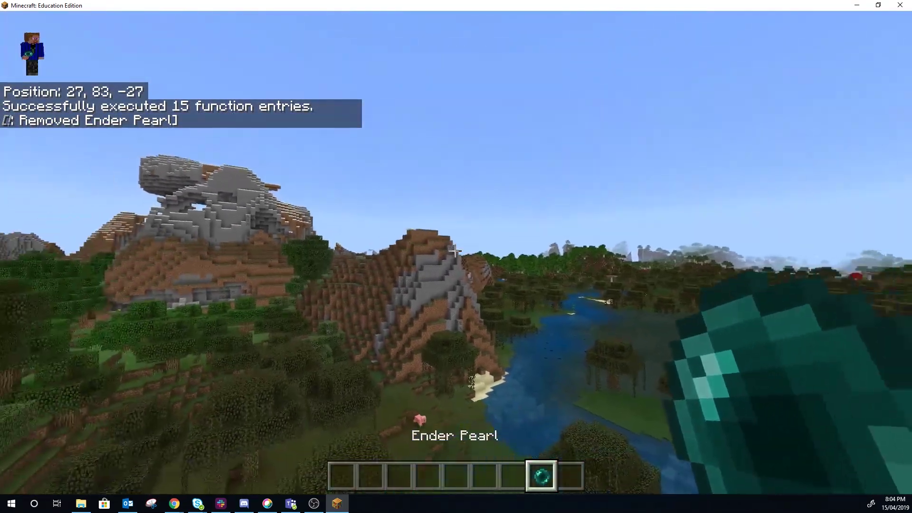
right_click(455, 251)
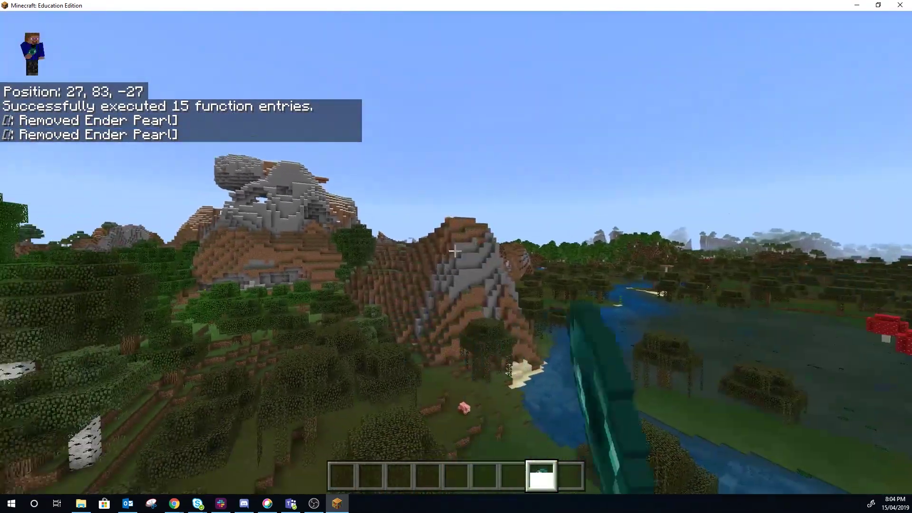
right_click(455, 250)
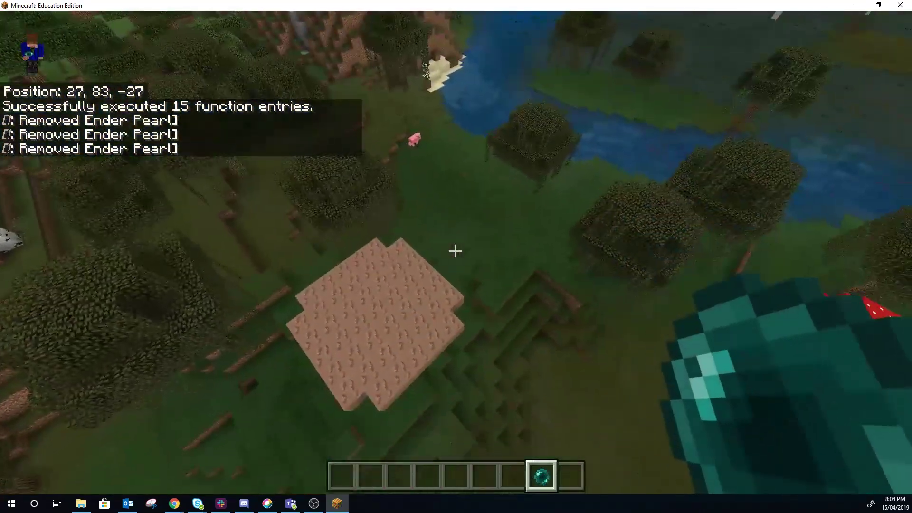
right_click(455, 251)
Change the recalled command to /function allow_common and run it to turn off the common controls
key("slash")
key("Up")
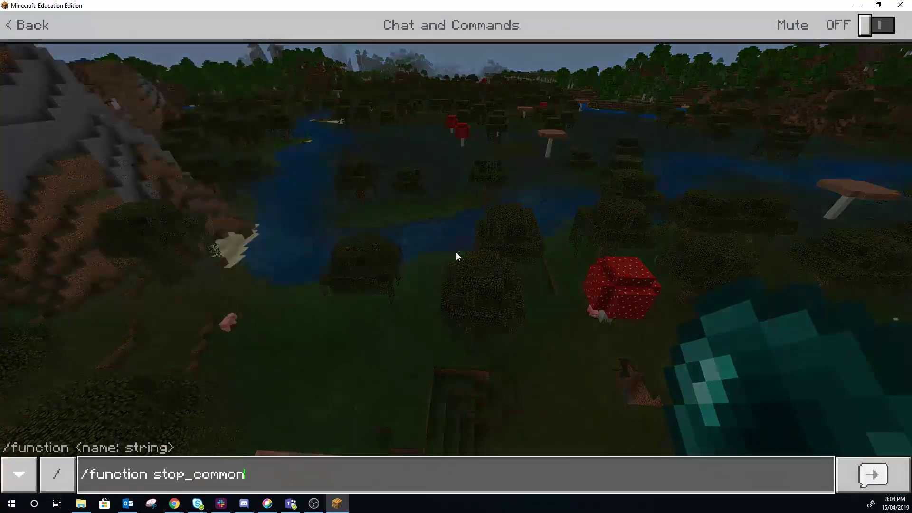
key("BackSpace")
key("BackSpace")
key("BackSpace")
key("BackSpace")
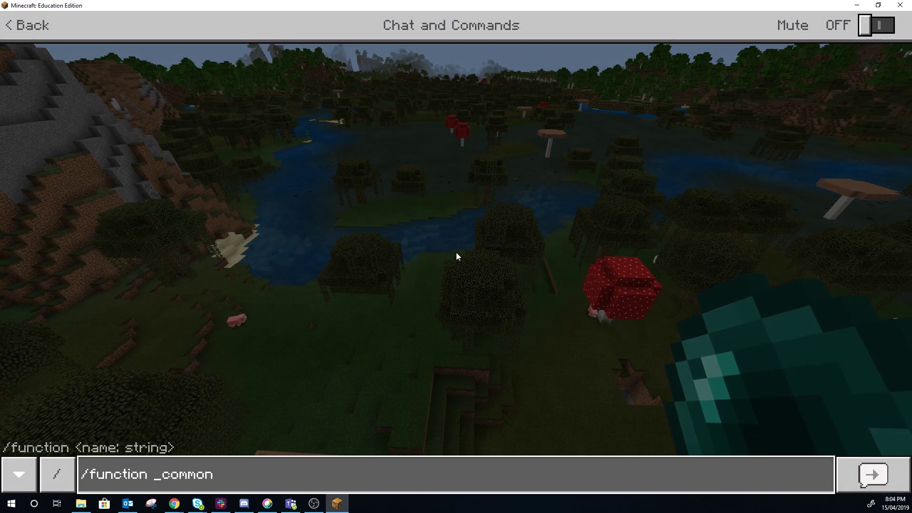
type("allo")
key("Return")
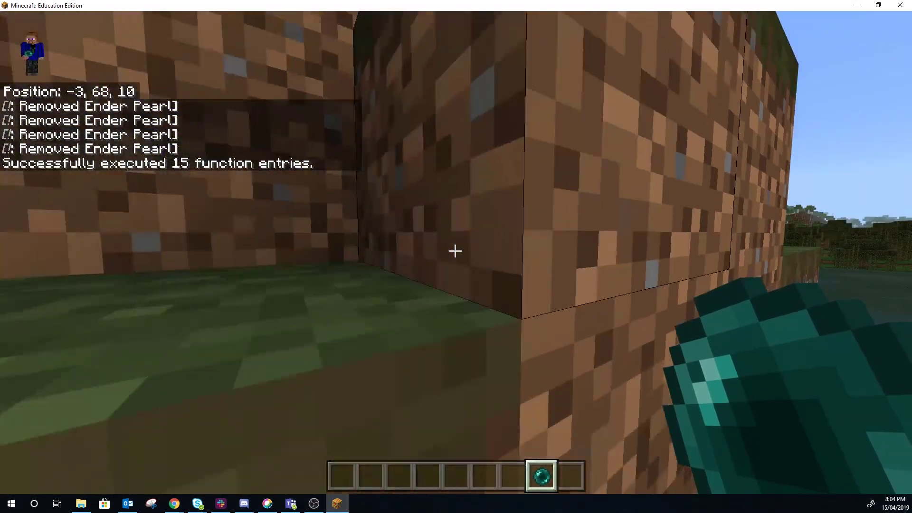
Fly up from the hillside, over the river and back above the swamp trees
key("w")
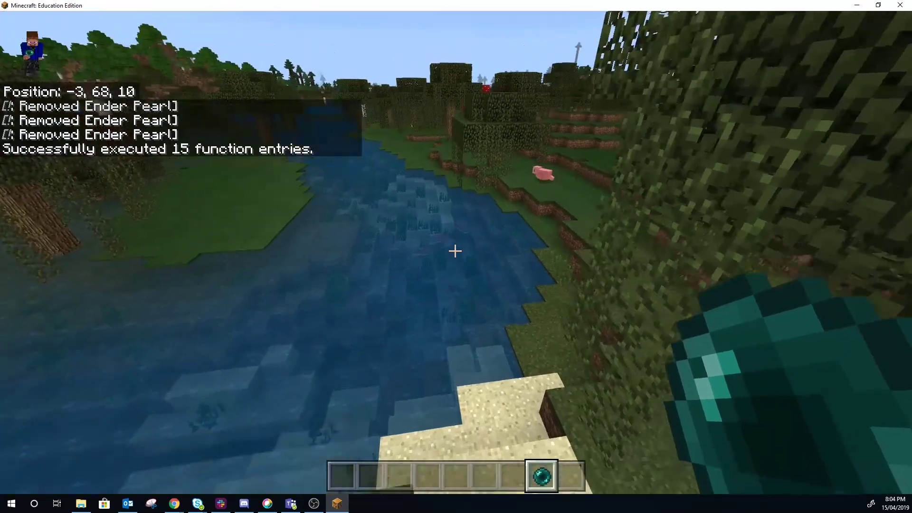
key("w")
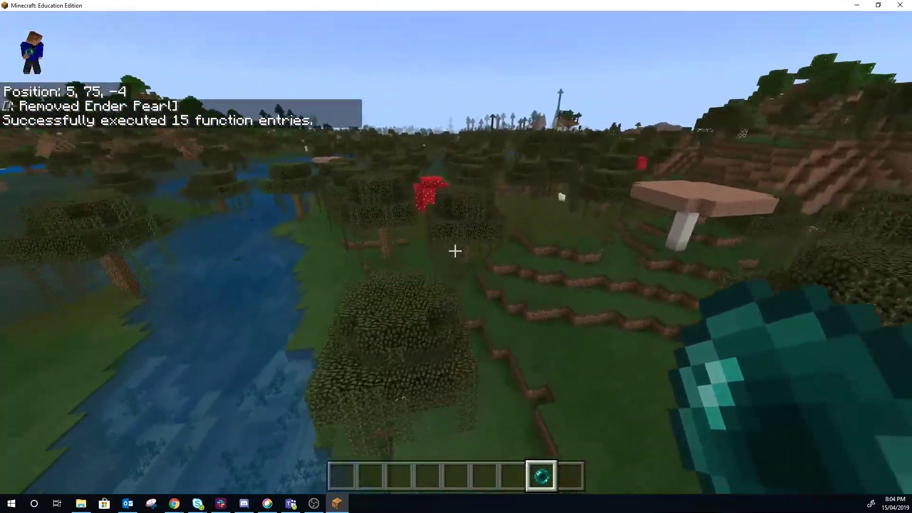
key("w")
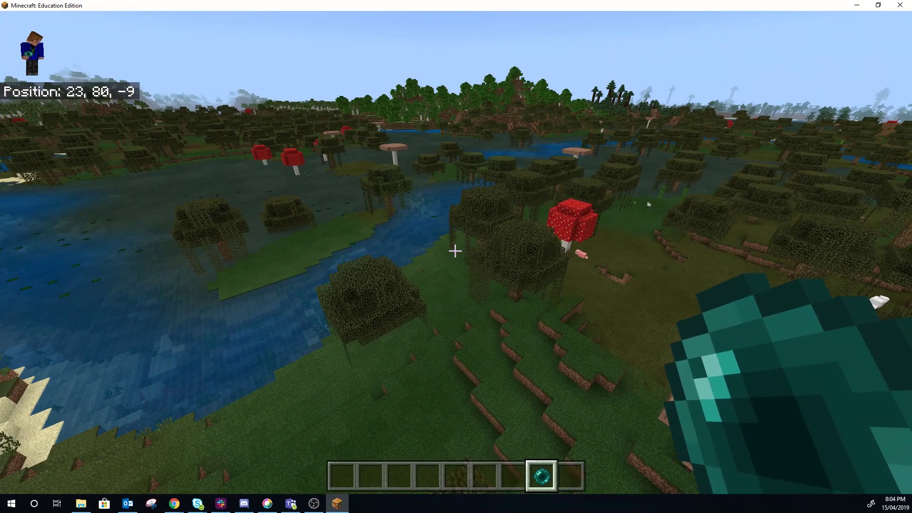
Shrink the Minecraft window, switch to the maximised spreadsheet, and read the full list of commands on the Instructions sheet
mouse_move(455, 251)
key("e")
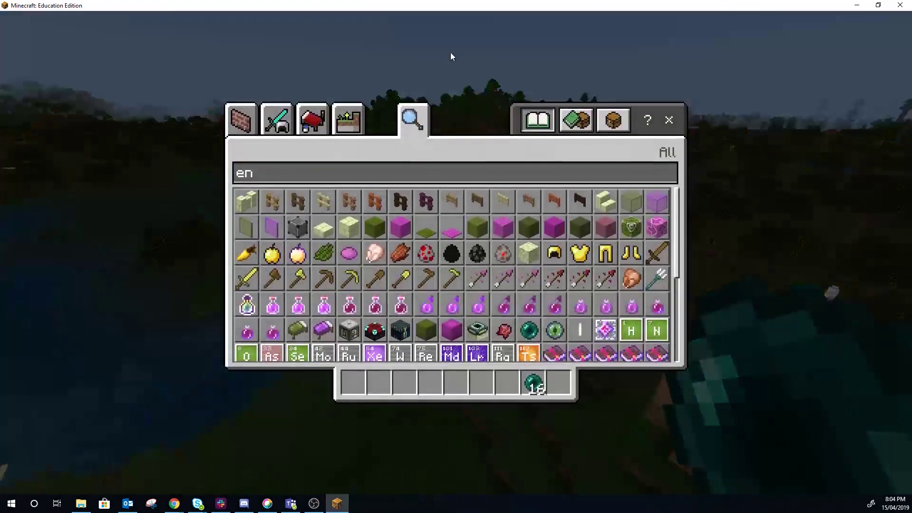
left_click_drag(466, 6, 911, 185)
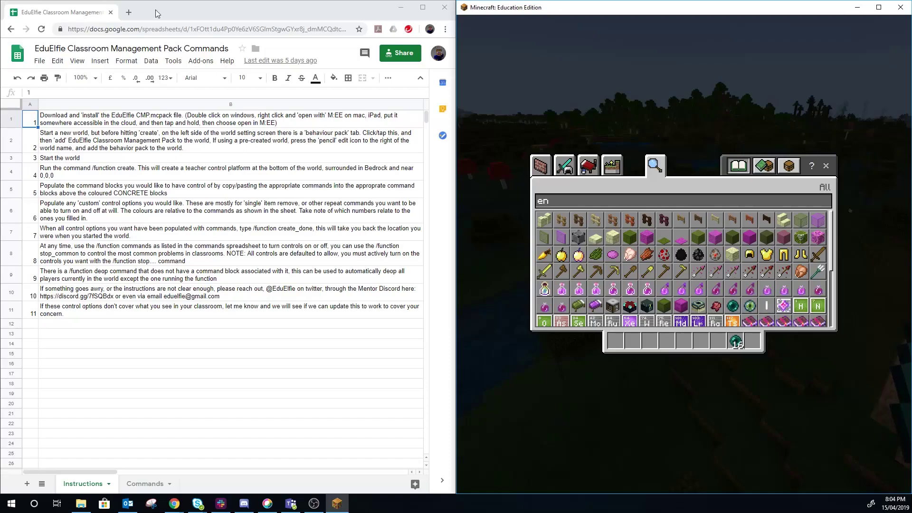
left_click_drag(156, 10, 485, 0)
scroll(563, 295, "down", 3)
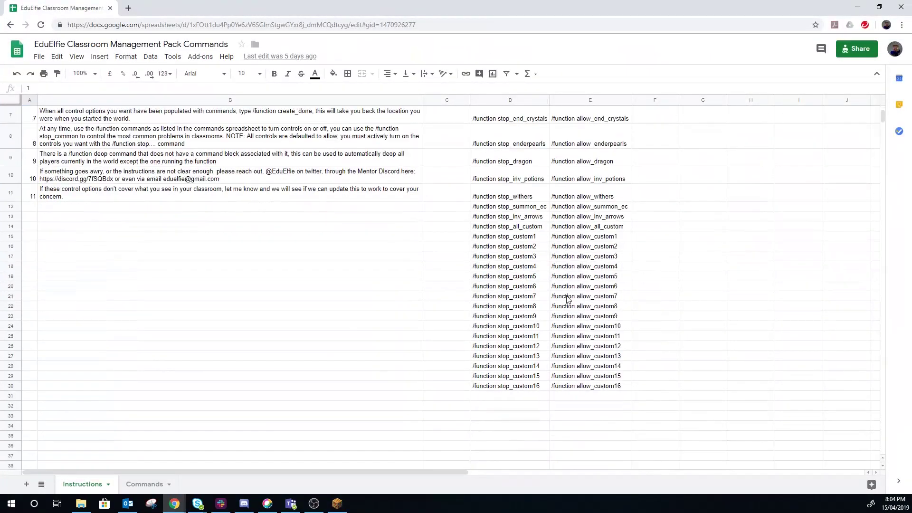
scroll(452, 228, "up", 1)
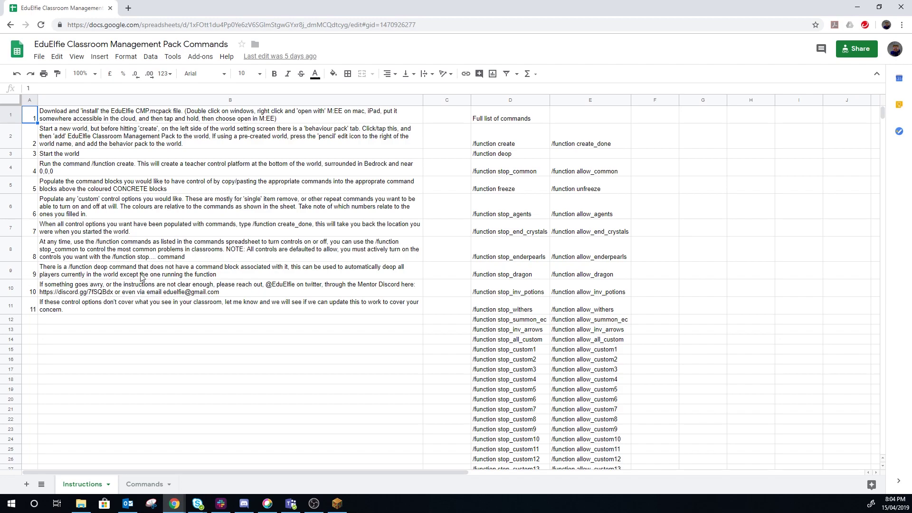
Switch back to Minecraft, maximise its window, and close the inventory
left_click(337, 503)
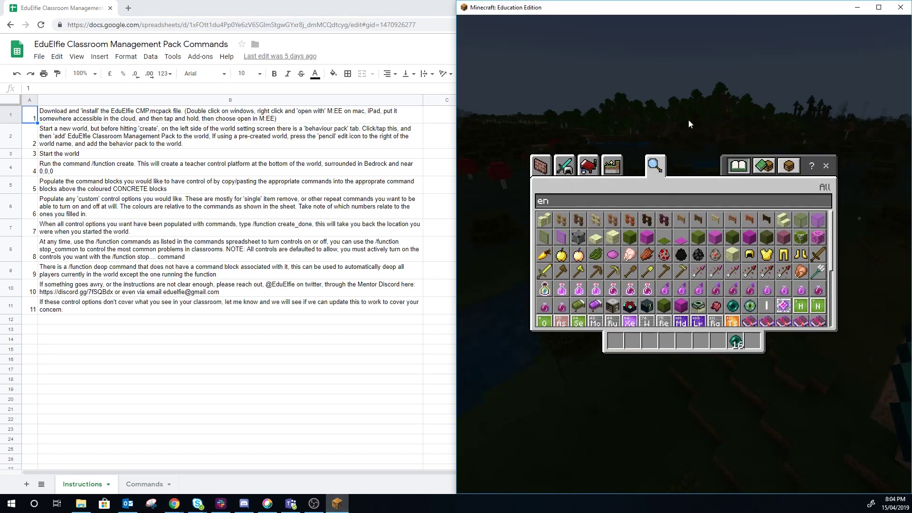
double_click(783, 5)
left_click(668, 121)
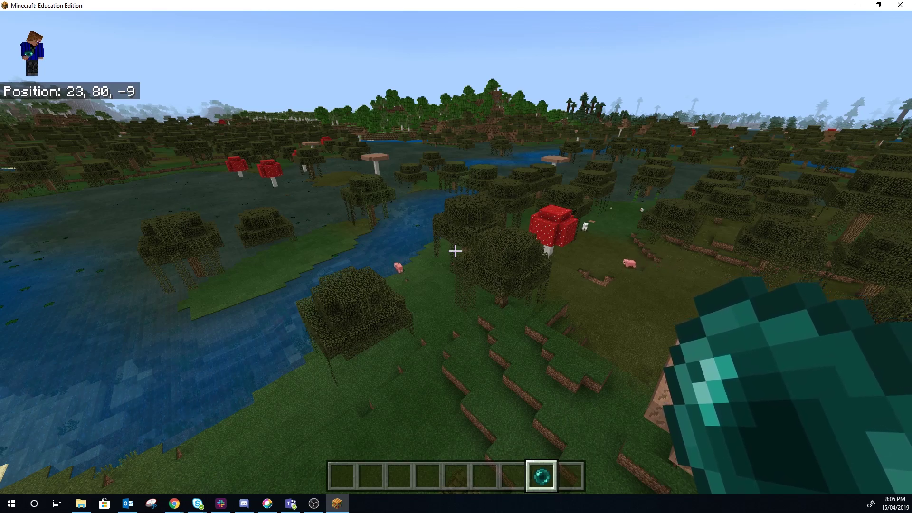
Run /function deop in the chat to remove operator rights from all other players
key("slash")
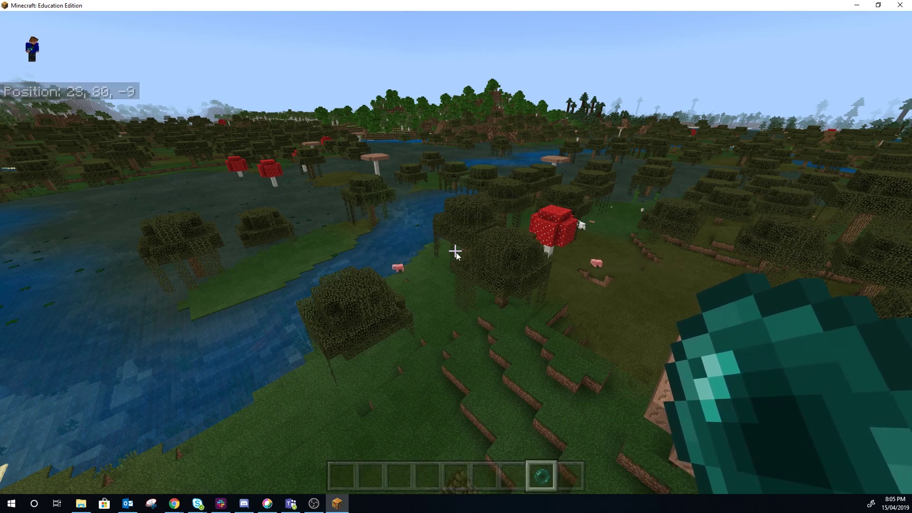
type("function ")
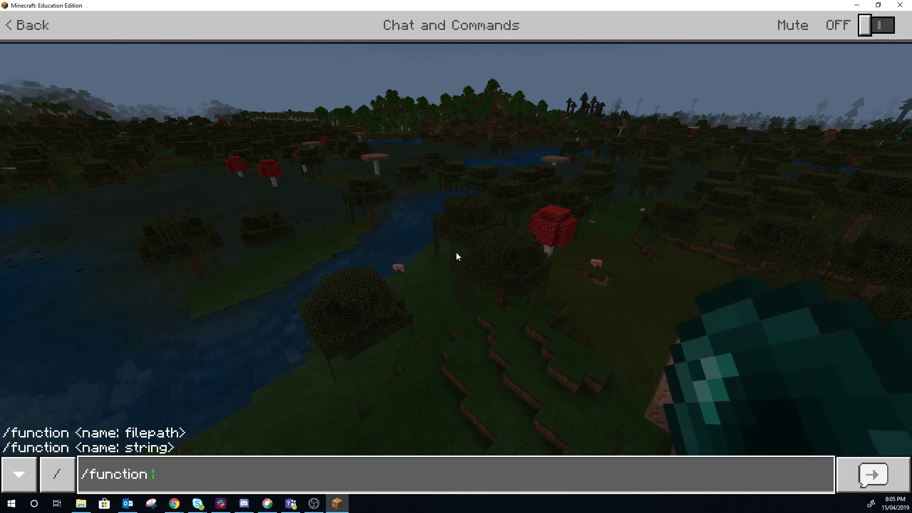
type("deop")
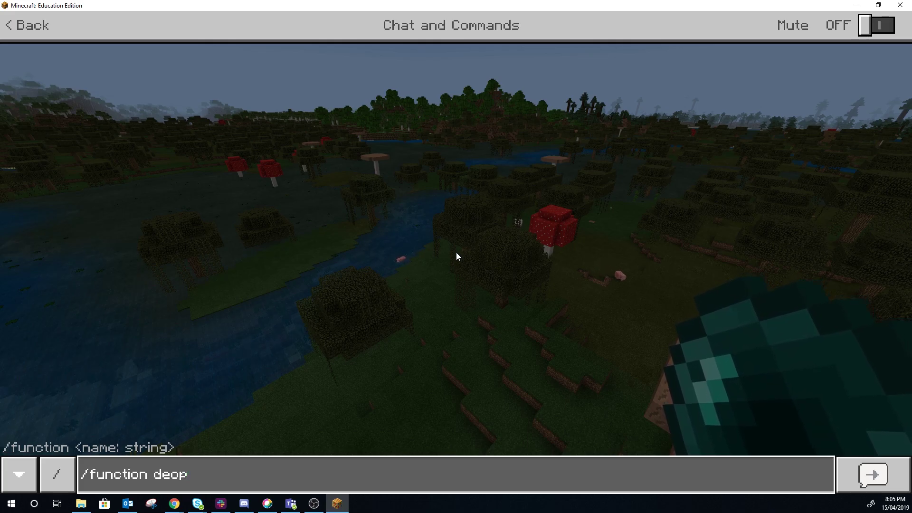
key("Return")
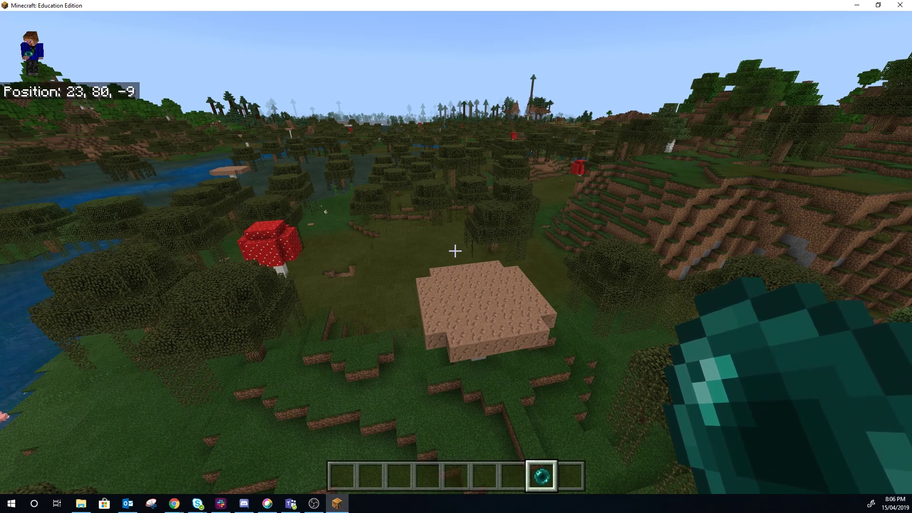
key("t")
key("Up")
key("Return")
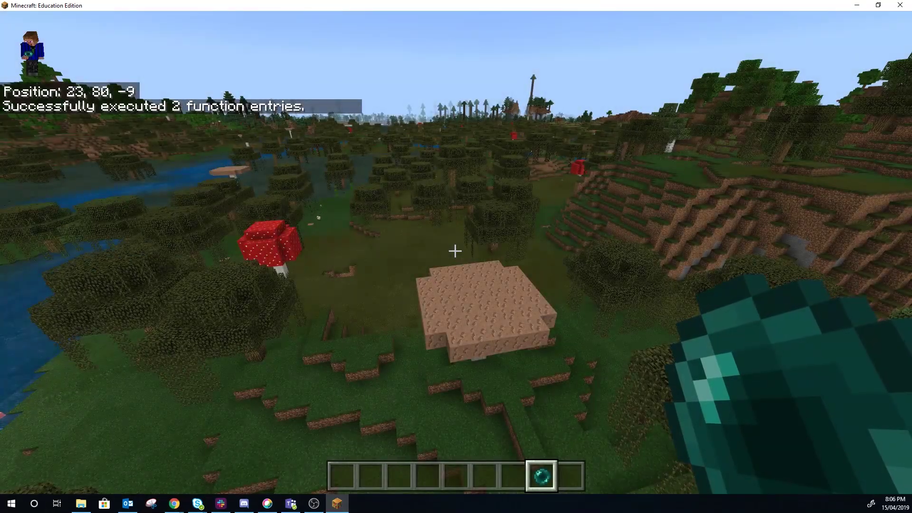